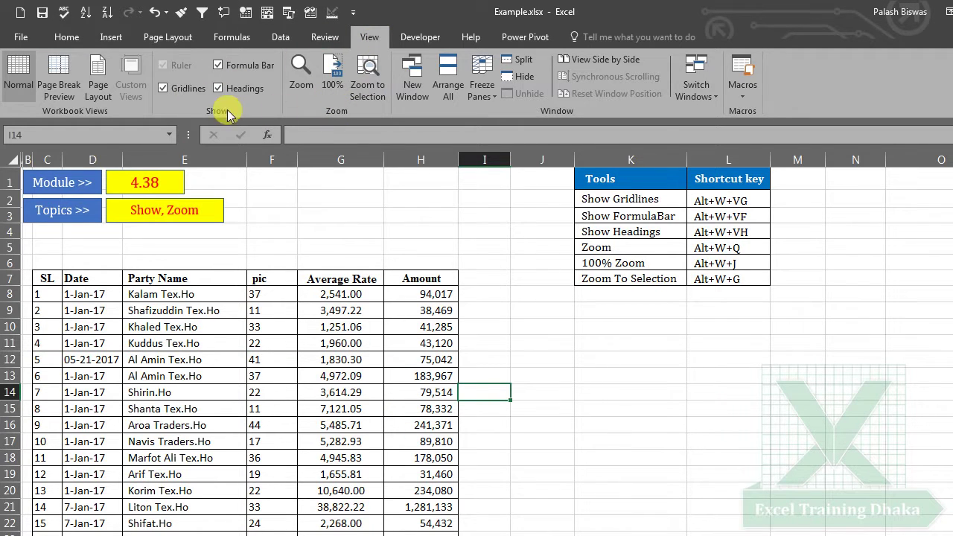
Select cells and ranges around the sales table, such as F12, H16, J8:J11 and F8:H13
{"action": "left_click", "coordinate": [295, 356]}
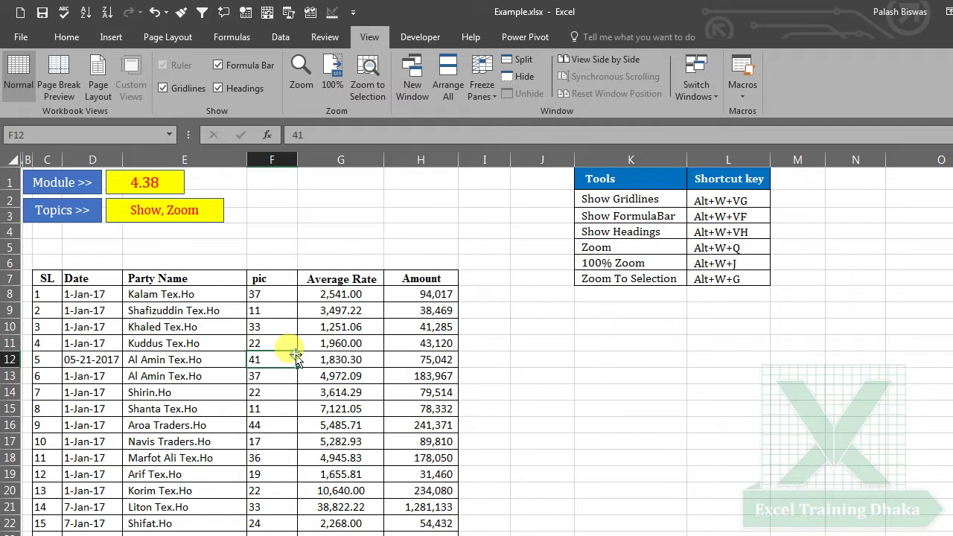
{"action": "left_click", "coordinate": [394, 425]}
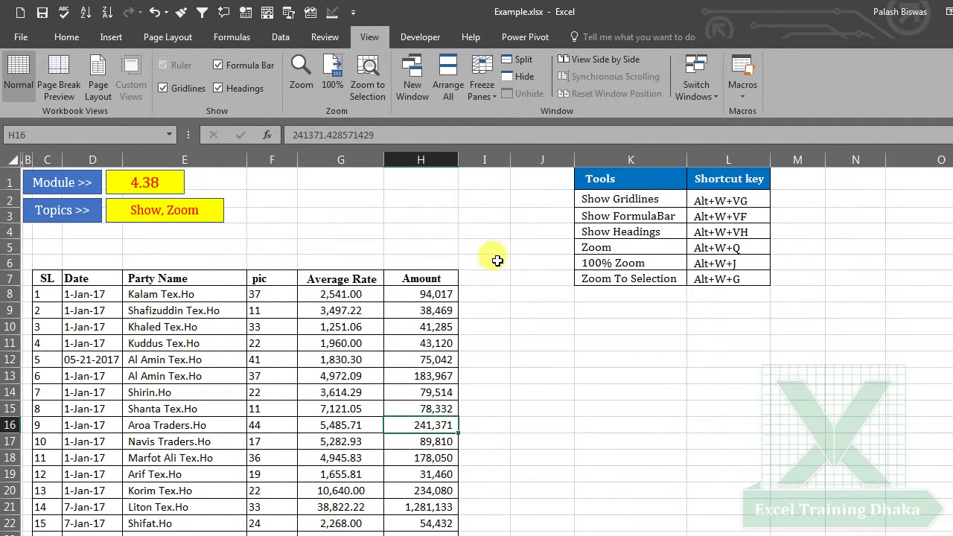
{"action": "left_click_drag", "start_coordinate": [538, 298], "coordinate": [547, 335]}
{"action": "left_click", "coordinate": [541, 359]}
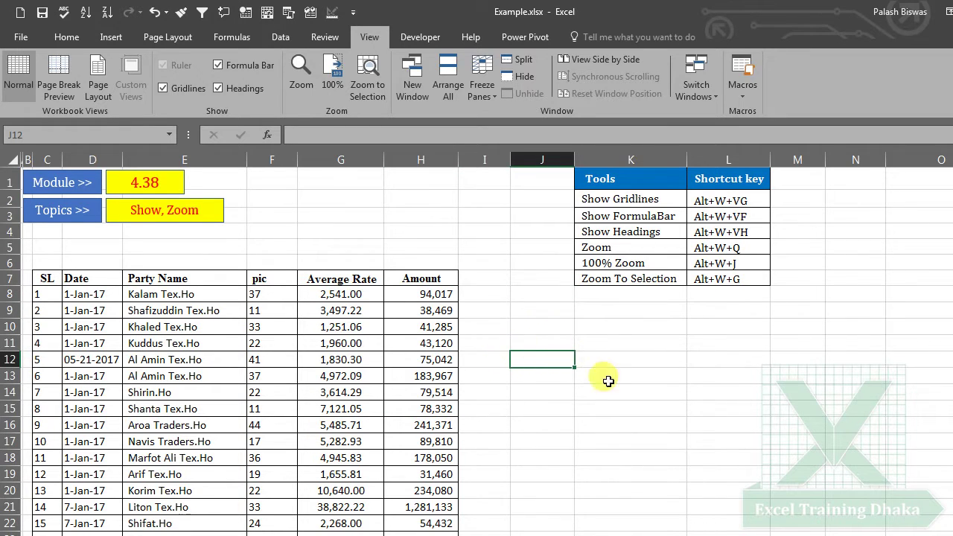
{"action": "left_click", "coordinate": [415, 198]}
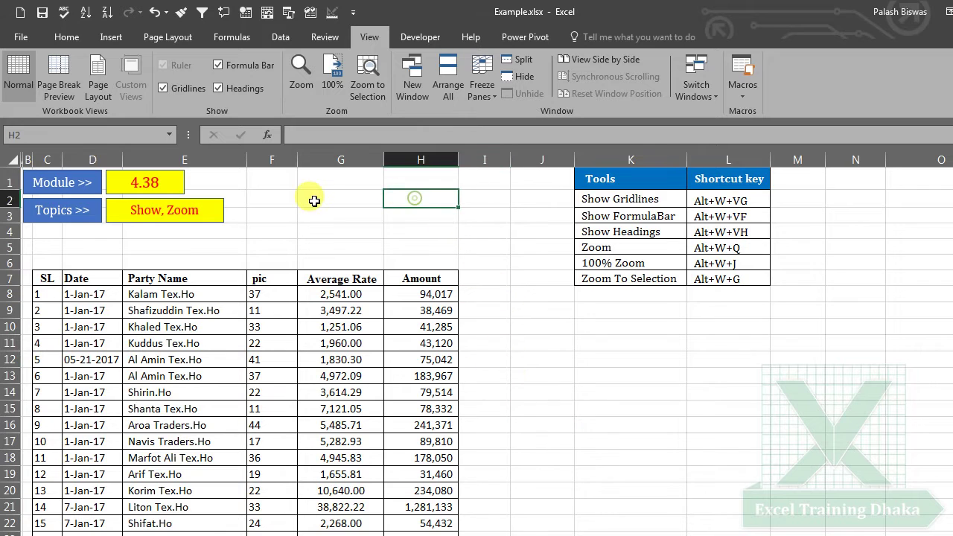
{"action": "left_click_drag", "start_coordinate": [304, 195], "coordinate": [485, 248]}
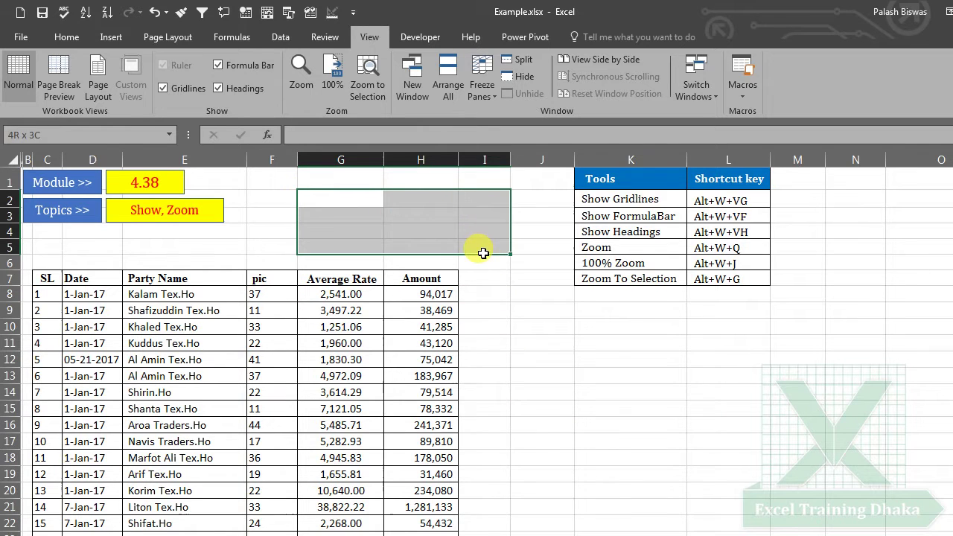
{"action": "mouse_move", "coordinate": [288, 288]}
{"action": "left_mouse_down"}
{"action": "mouse_move", "coordinate": [372, 364]}
{"action": "mouse_move", "coordinate": [416, 377]}
{"action": "left_mouse_up"}
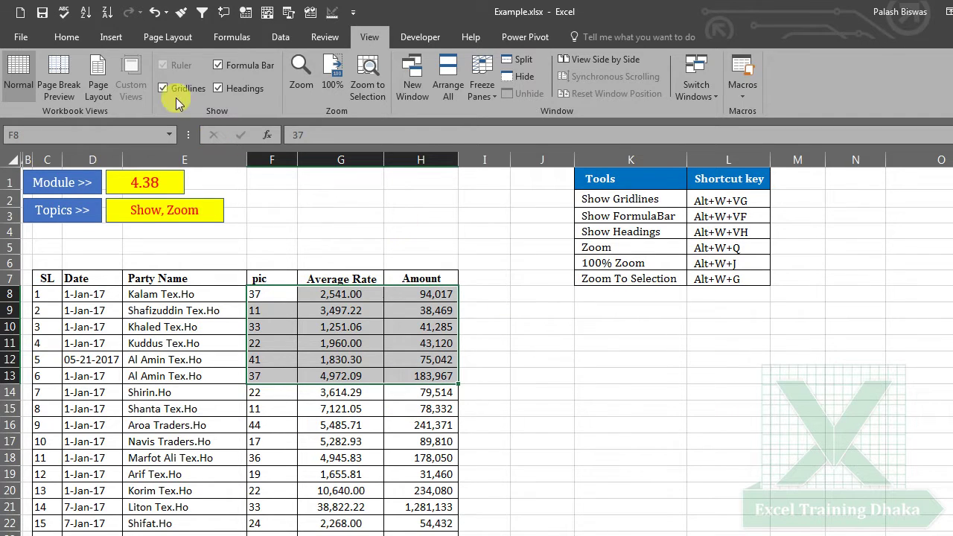
Select more ranges, including F8:H14, G1:H5, I9:K12 and J9:L17
{"action": "left_click_drag", "start_coordinate": [308, 183], "coordinate": [338, 215]}
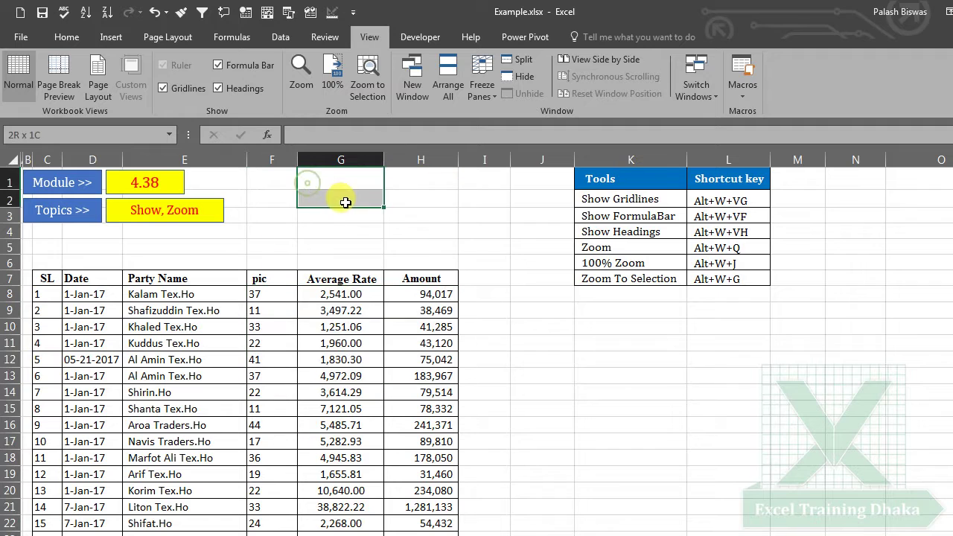
{"action": "mouse_move", "coordinate": [268, 294]}
{"action": "left_mouse_down"}
{"action": "mouse_move", "coordinate": [422, 349]}
{"action": "mouse_move", "coordinate": [436, 388]}
{"action": "left_mouse_up"}
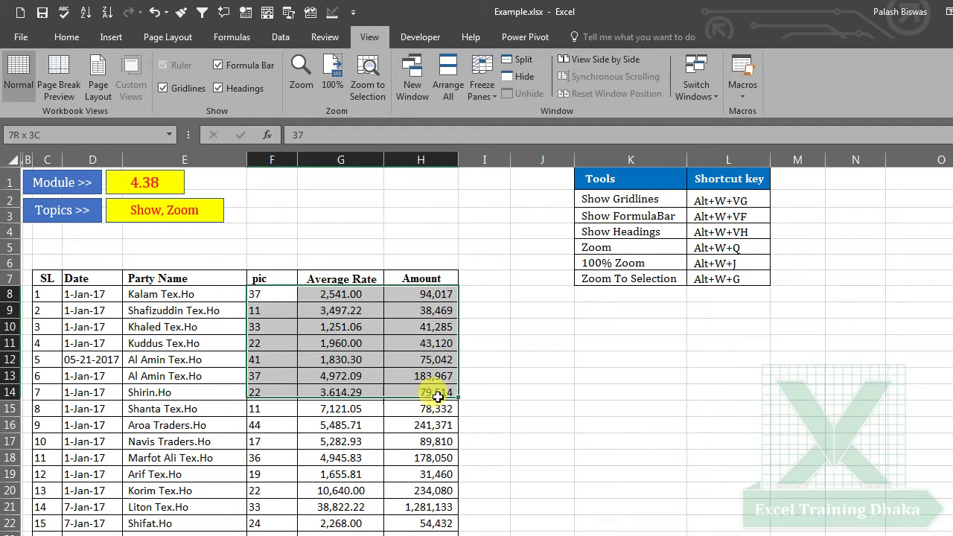
{"action": "left_click_drag", "start_coordinate": [315, 176], "coordinate": [451, 247]}
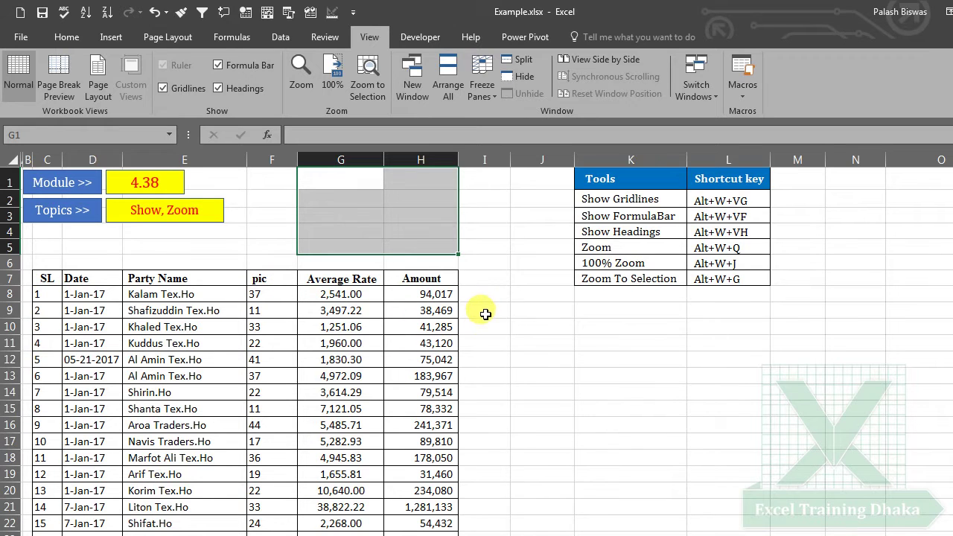
{"action": "left_click_drag", "start_coordinate": [484, 311], "coordinate": [600, 357]}
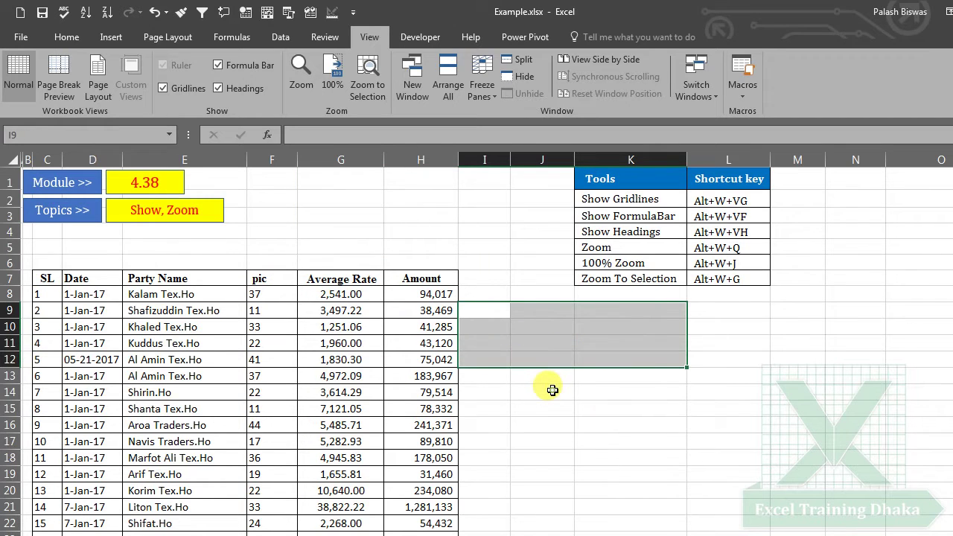
{"action": "left_click_drag", "start_coordinate": [552, 390], "coordinate": [764, 447]}
{"action": "left_click_drag", "start_coordinate": [609, 323], "coordinate": [810, 434]}
{"action": "left_click", "coordinate": [533, 364]}
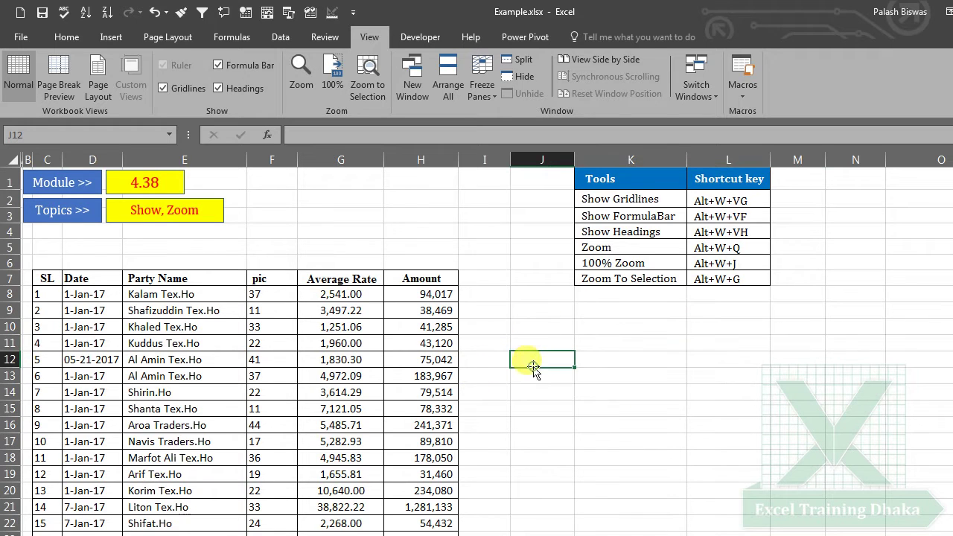
{"action": "left_click_drag", "start_coordinate": [521, 306], "coordinate": [769, 445]}
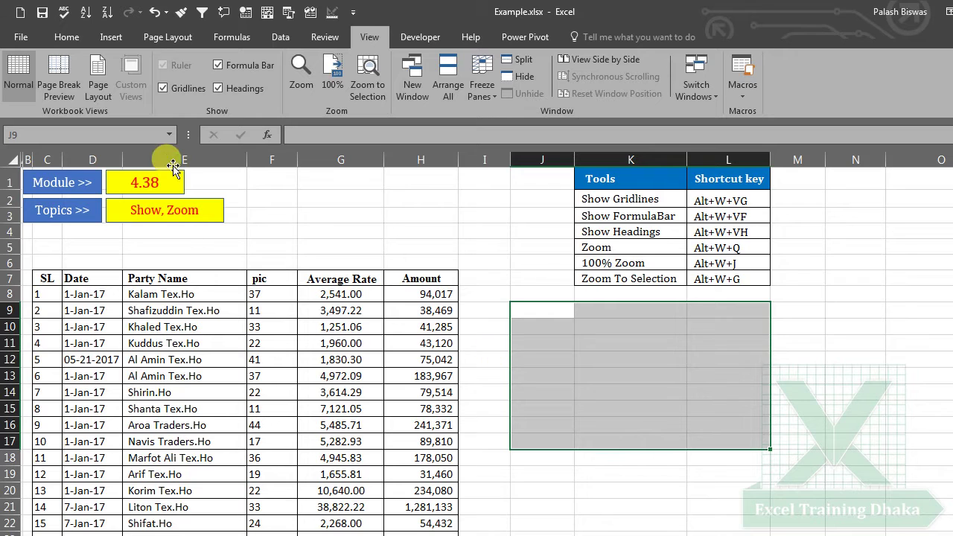
Hide the sheet gridlines, then show them again
{"action": "left_click", "coordinate": [162, 89]}
{"action": "left_click", "coordinate": [579, 380]}
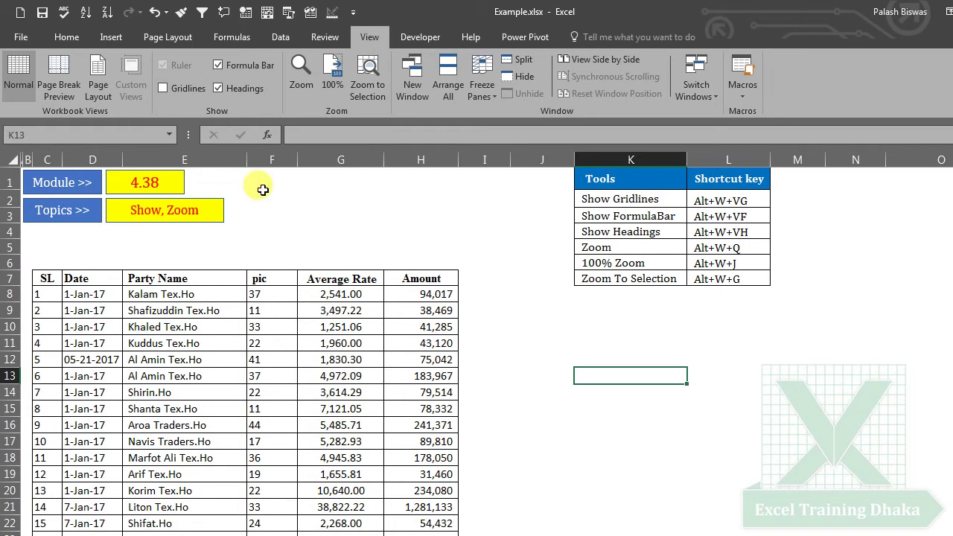
{"action": "left_click", "coordinate": [298, 202]}
{"action": "left_click_drag", "start_coordinate": [514, 309], "coordinate": [767, 413]}
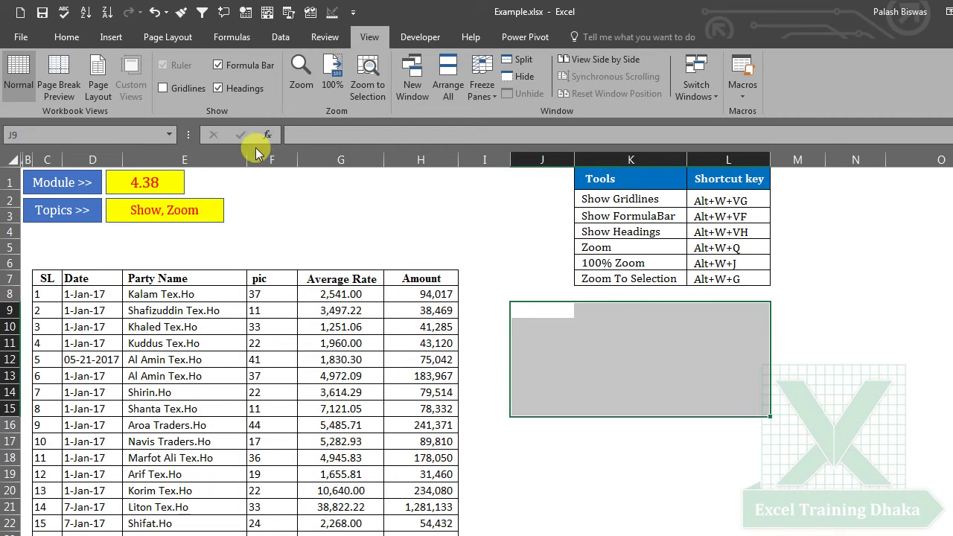
{"action": "left_click", "coordinate": [339, 197]}
{"action": "left_click", "coordinate": [163, 90]}
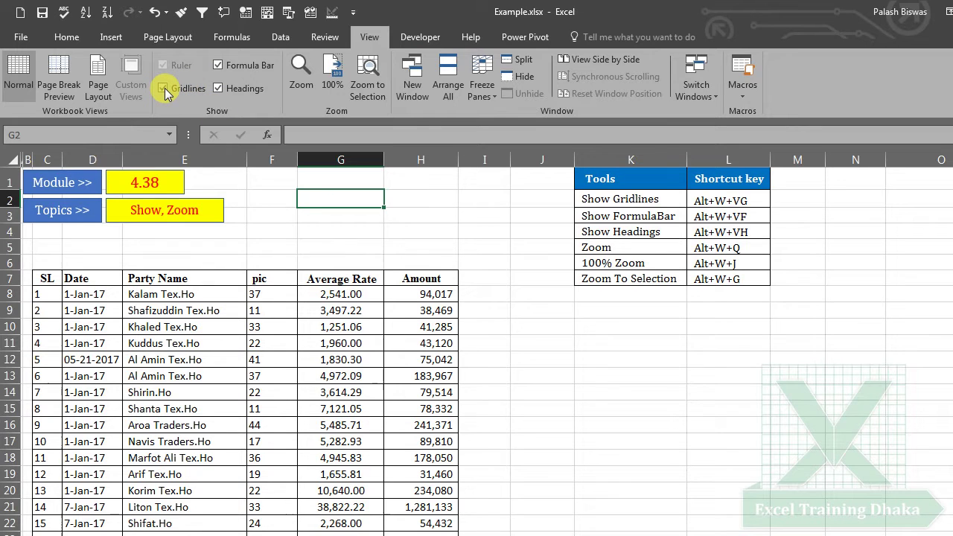
Start typing a SUM formula in cell I3, then erase it and cancel the edit
{"action": "left_click", "coordinate": [454, 248]}
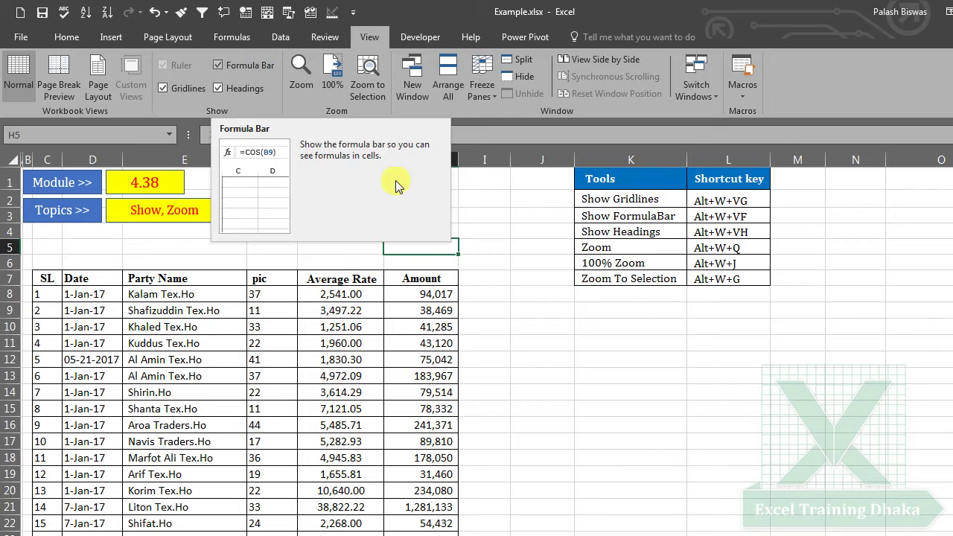
{"action": "left_click", "coordinate": [496, 212]}
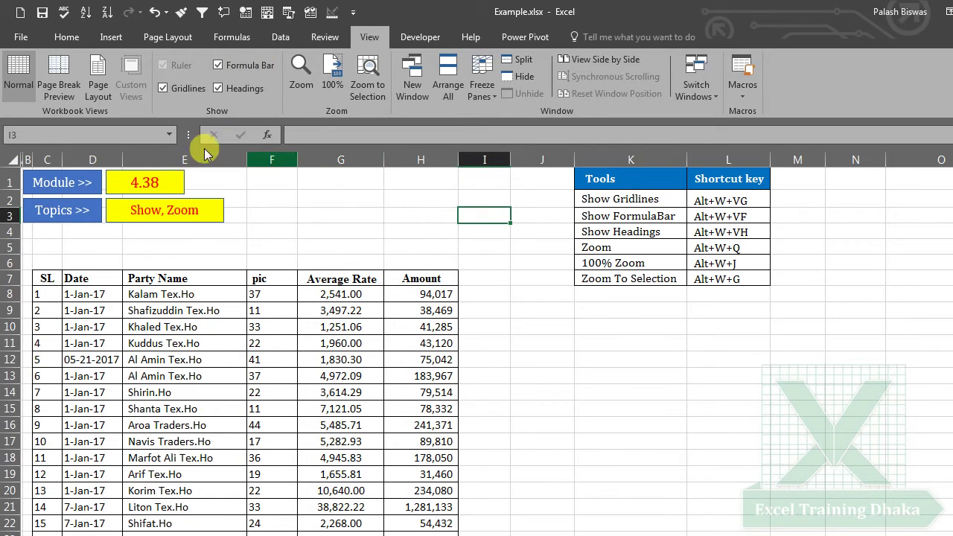
{"action": "left_click", "coordinate": [322, 134]}
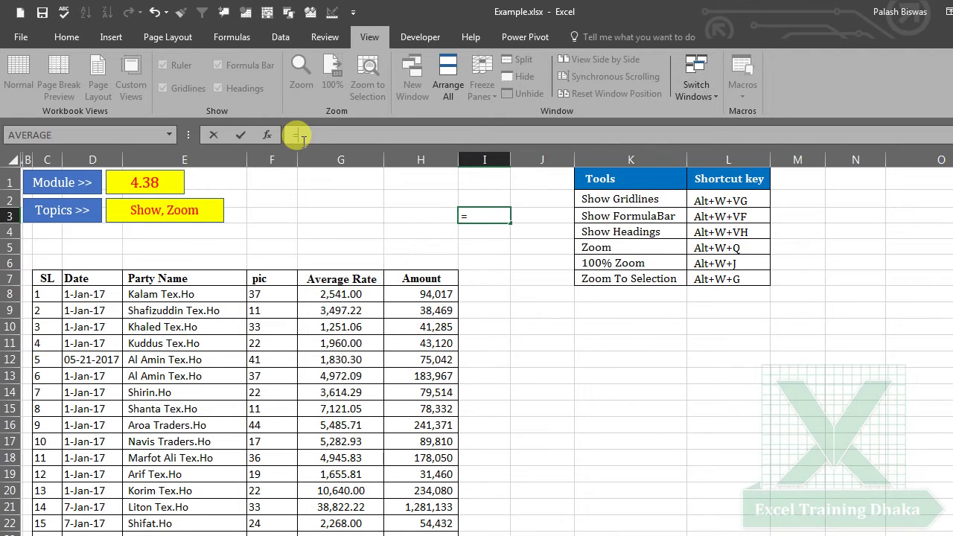
{"action": "type", "text": "sum"}
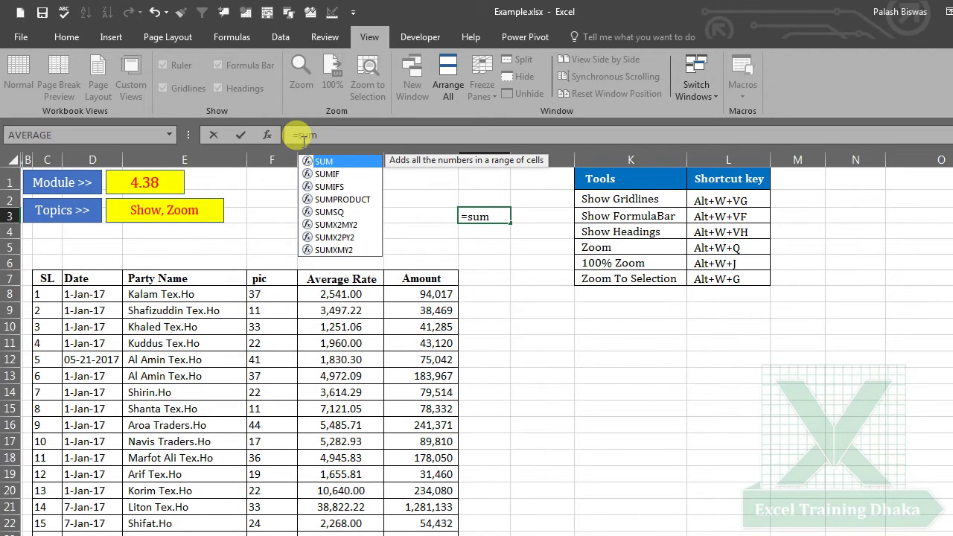
{"action": "key", "text": "BackSpace"}
{"action": "key", "text": "BackSpace"}
{"action": "key", "text": "BackSpace"}
{"action": "key", "text": "BackSpace"}
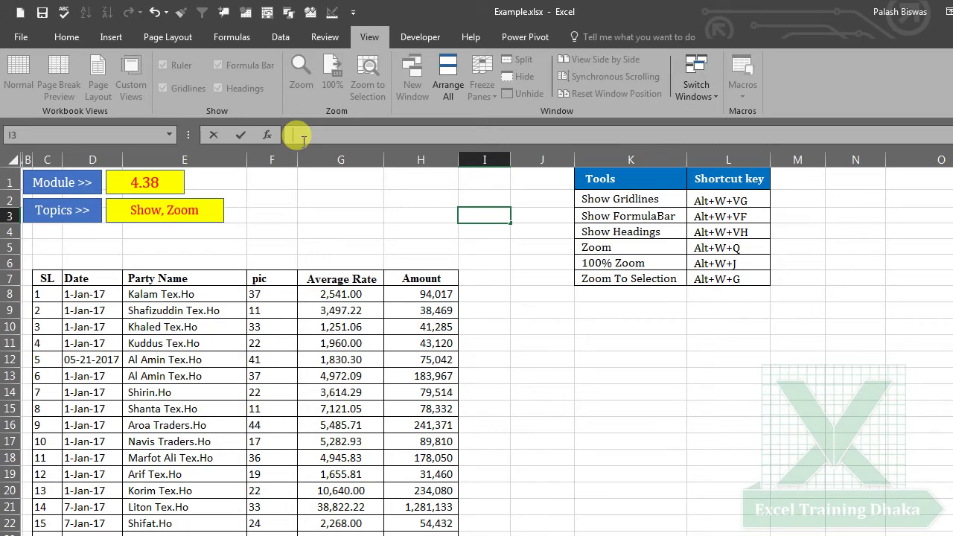
{"action": "key", "text": "Escape"}
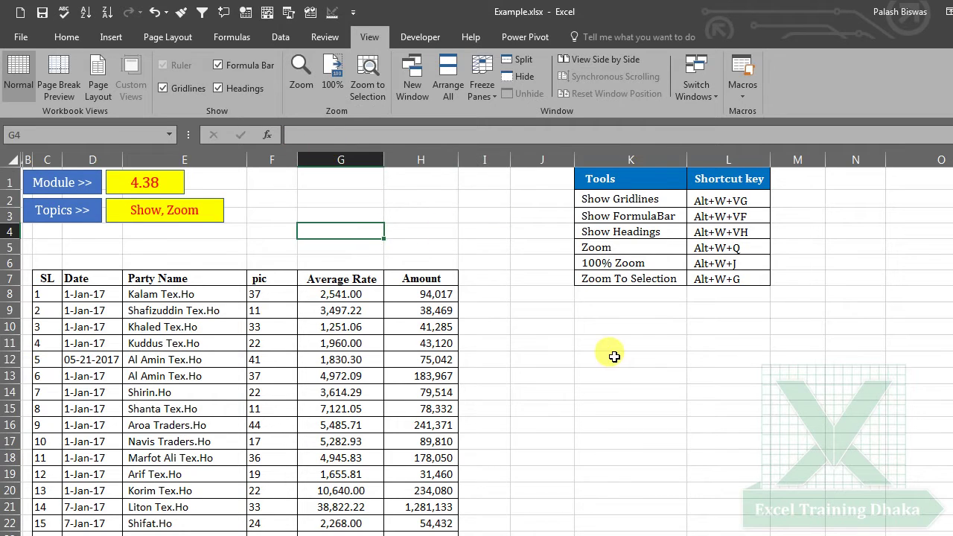
Select cells K12, K17, G3, G2, K10 and J8 around the table
{"action": "left_click", "coordinate": [617, 358]}
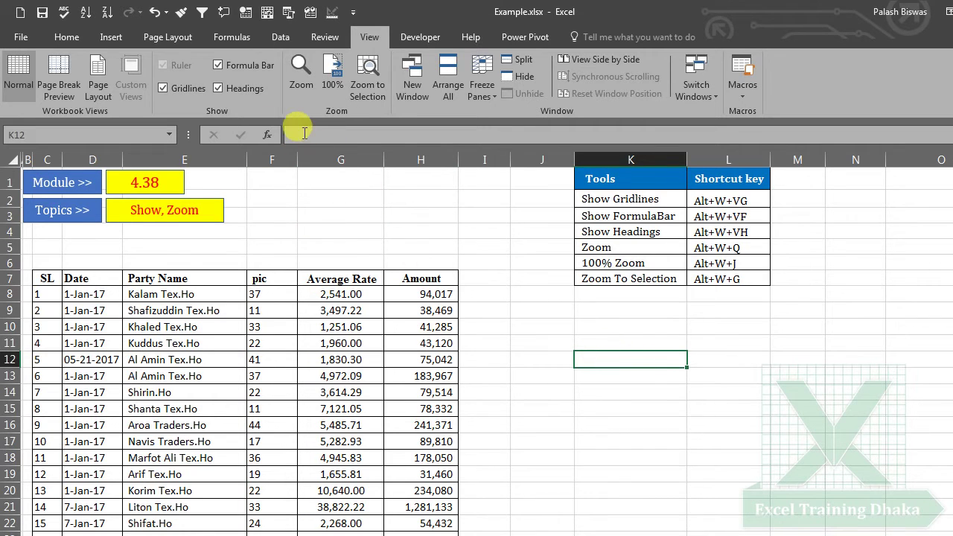
{"action": "left_click", "coordinate": [578, 439]}
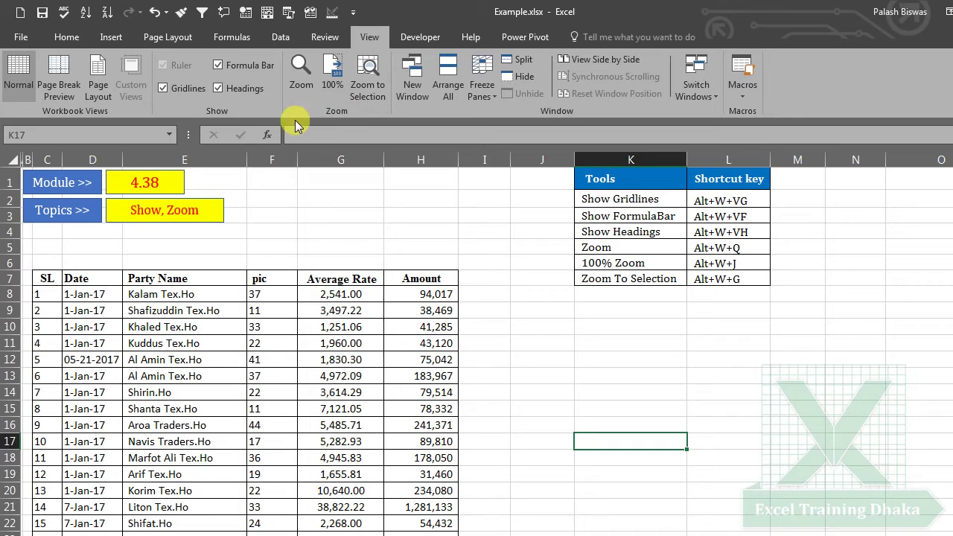
{"action": "left_click", "coordinate": [347, 212]}
{"action": "left_click", "coordinate": [305, 134]}
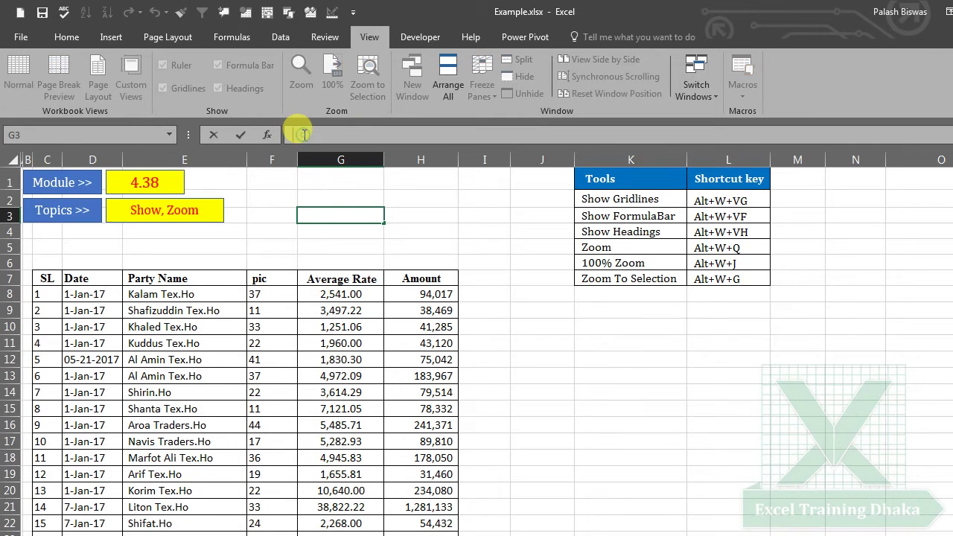
{"action": "left_click", "coordinate": [312, 197]}
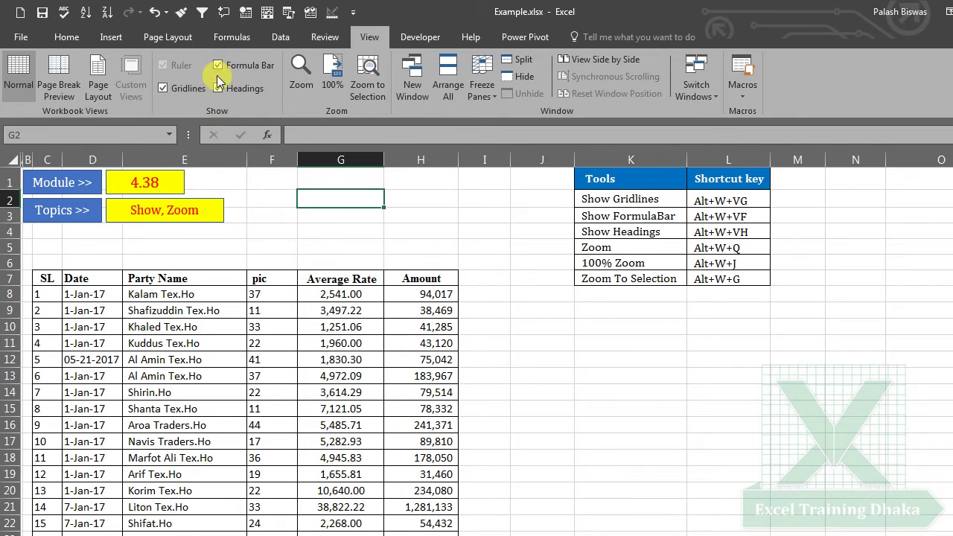
{"action": "left_click", "coordinate": [576, 329]}
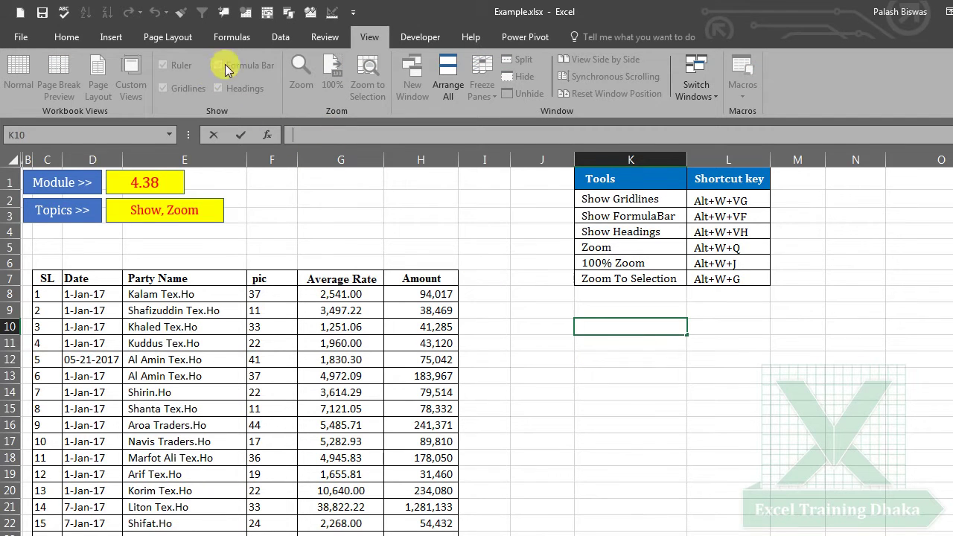
{"action": "left_click", "coordinate": [519, 295]}
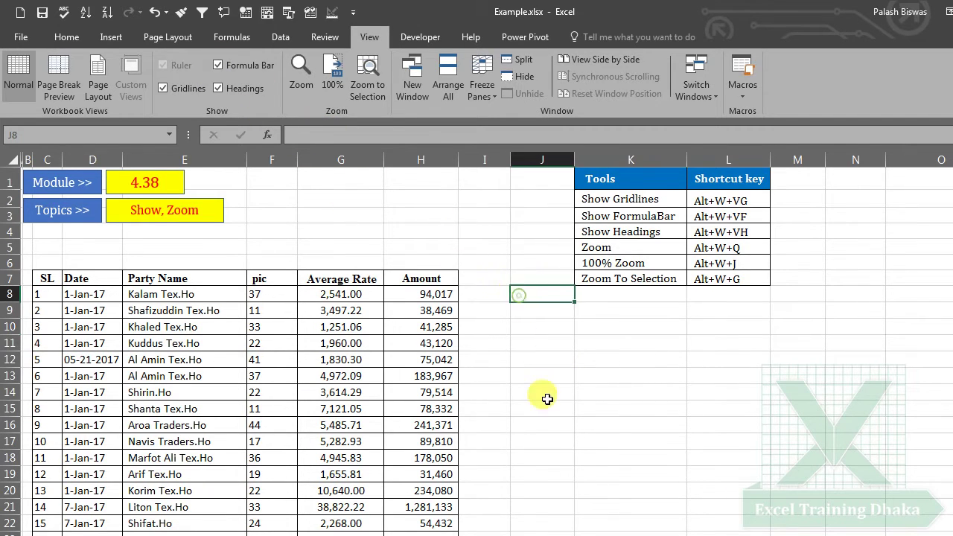
Hide the formula bar, then show it again, with gridlines and headings still visible
{"action": "left_click", "coordinate": [778, 376]}
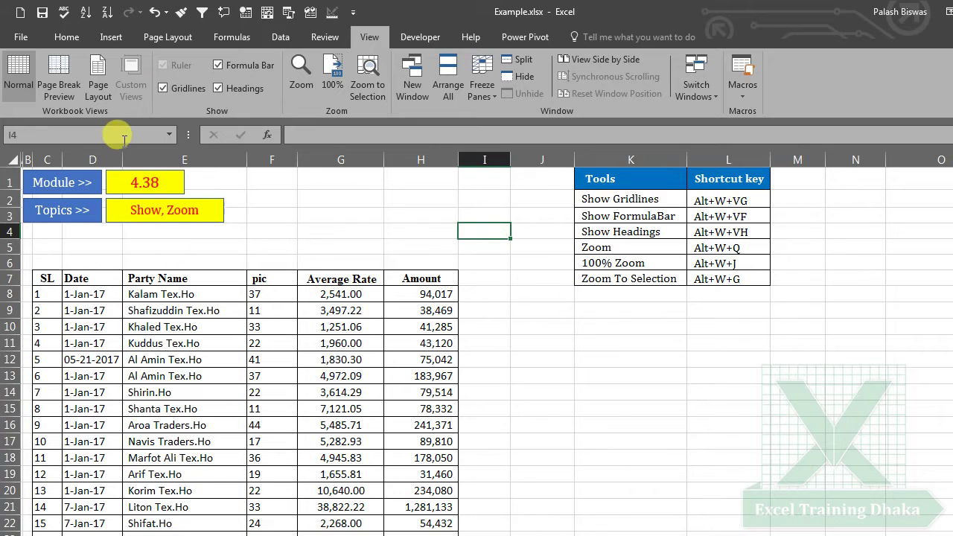
{"action": "left_click", "coordinate": [218, 409]}
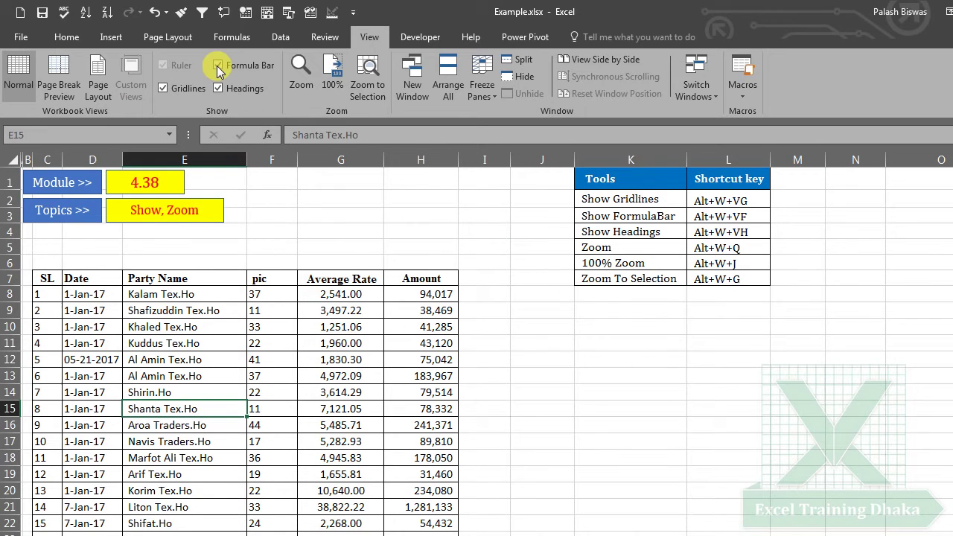
{"action": "left_click", "coordinate": [217, 66]}
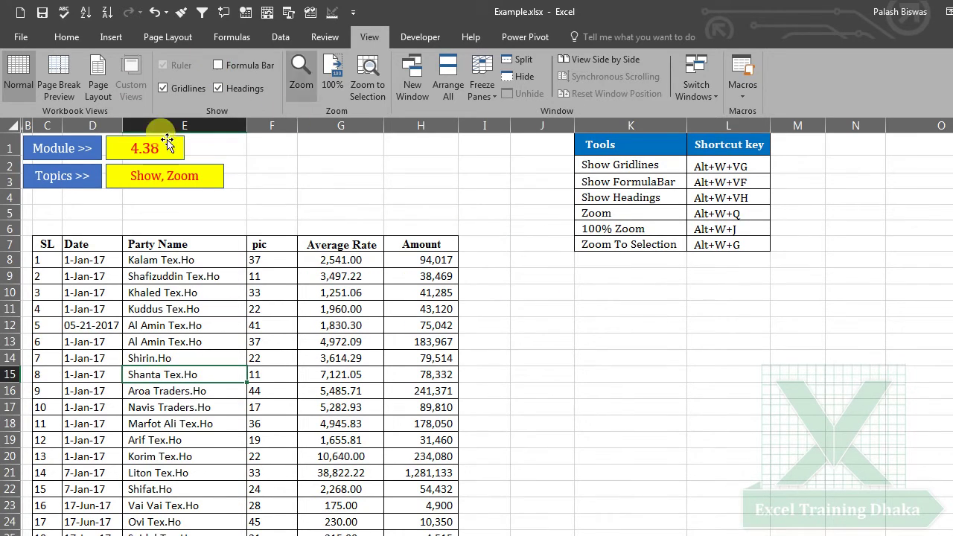
{"action": "left_click", "coordinate": [220, 68]}
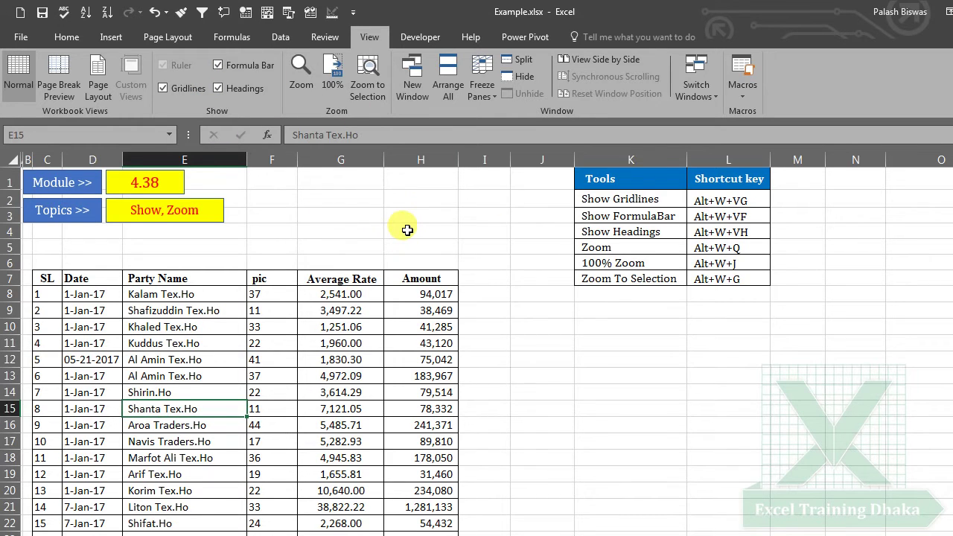
{"action": "left_click", "coordinate": [407, 229]}
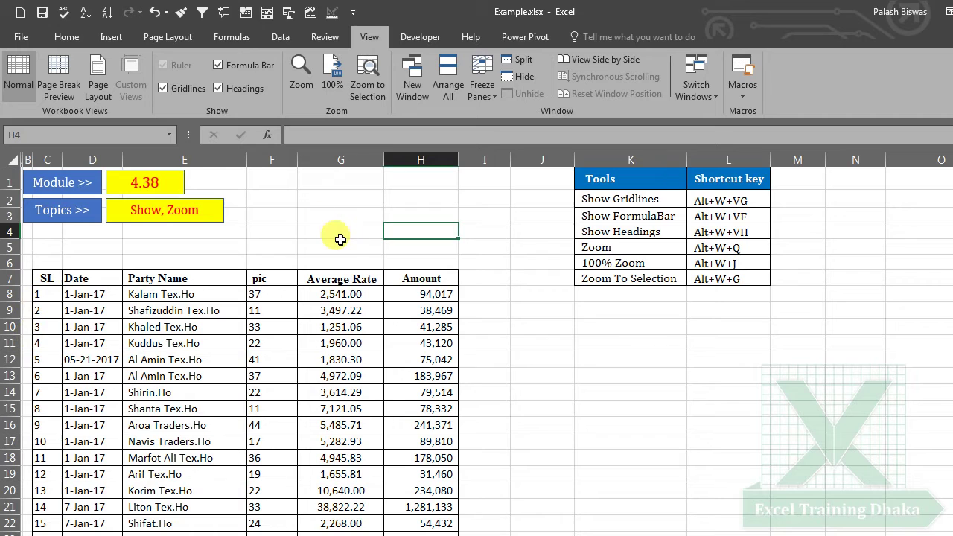
{"action": "left_click", "coordinate": [322, 226]}
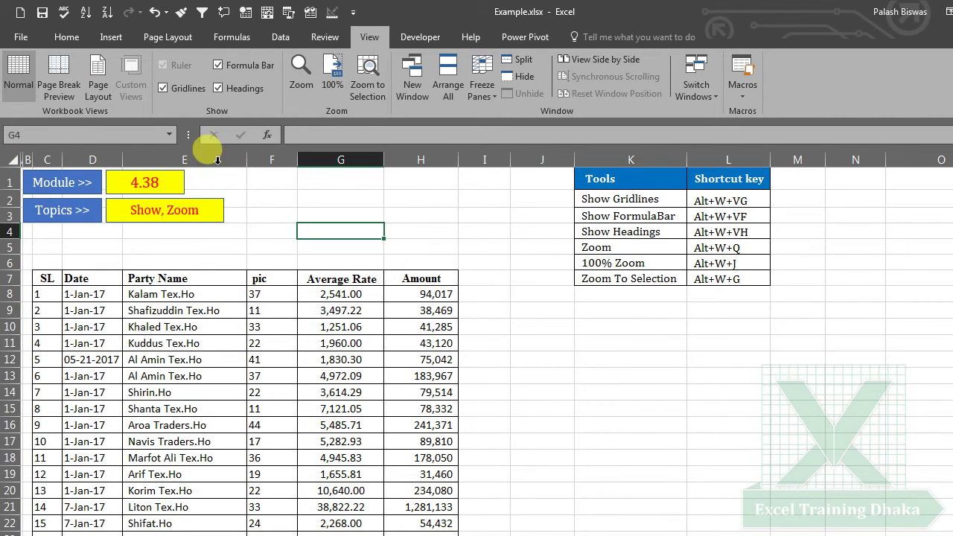
{"action": "left_click", "coordinate": [218, 90]}
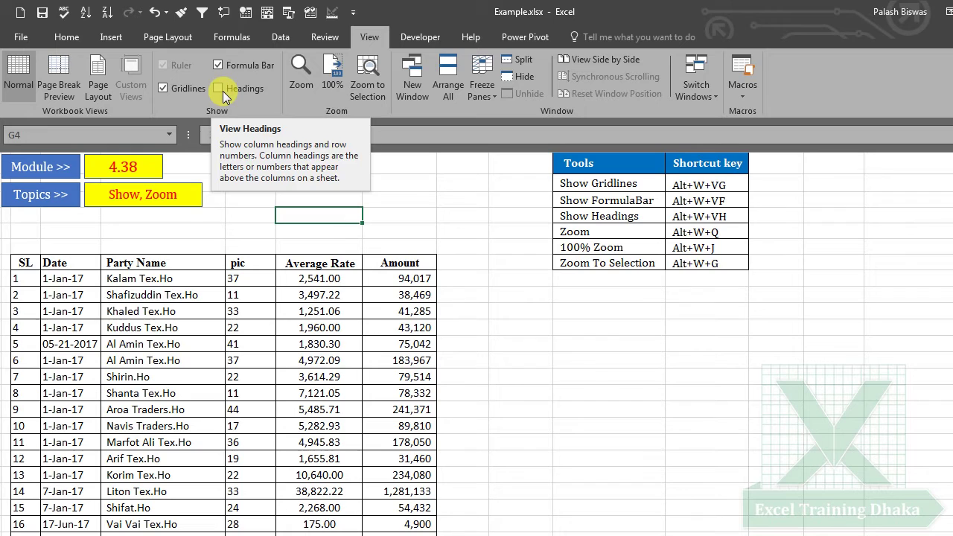
{"action": "left_click", "coordinate": [217, 65]}
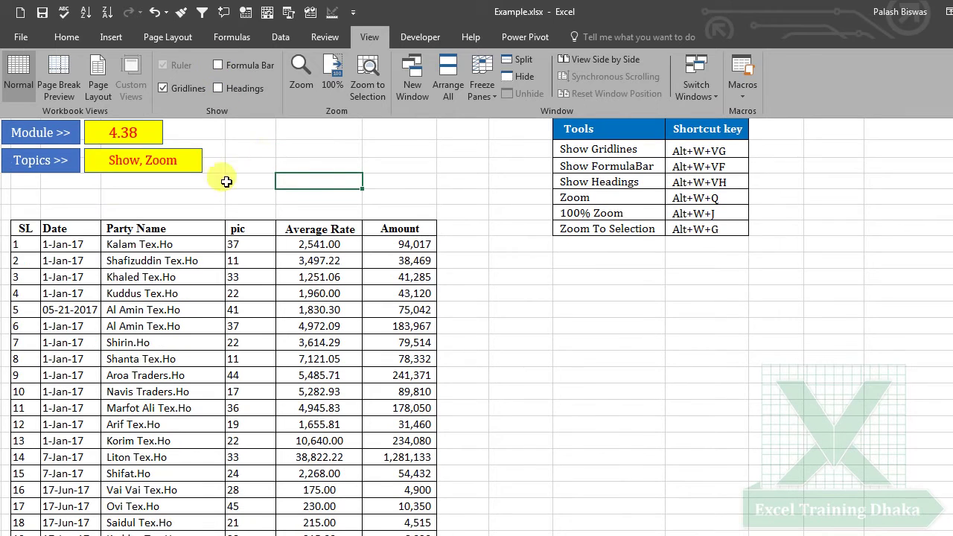
{"action": "left_click", "coordinate": [219, 66]}
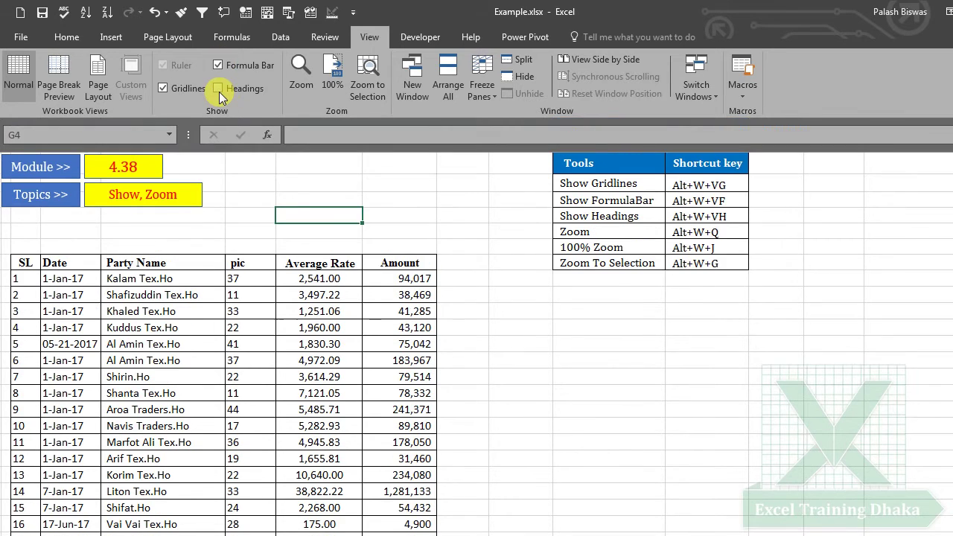
{"action": "left_click", "coordinate": [218, 90]}
{"action": "left_click", "coordinate": [461, 215]}
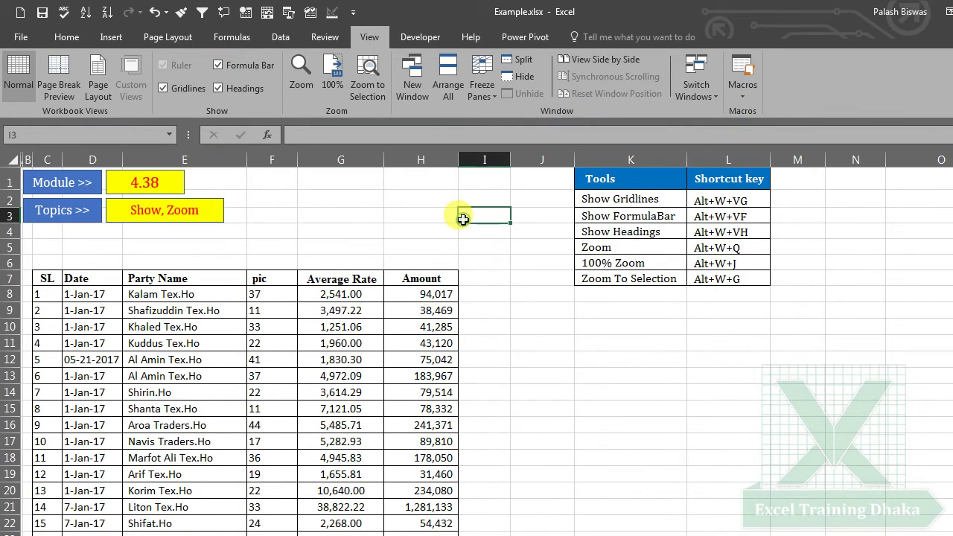
Toggle the formula bar off and back on with Alt+W+V+F
{"action": "left_click", "coordinate": [349, 214]}
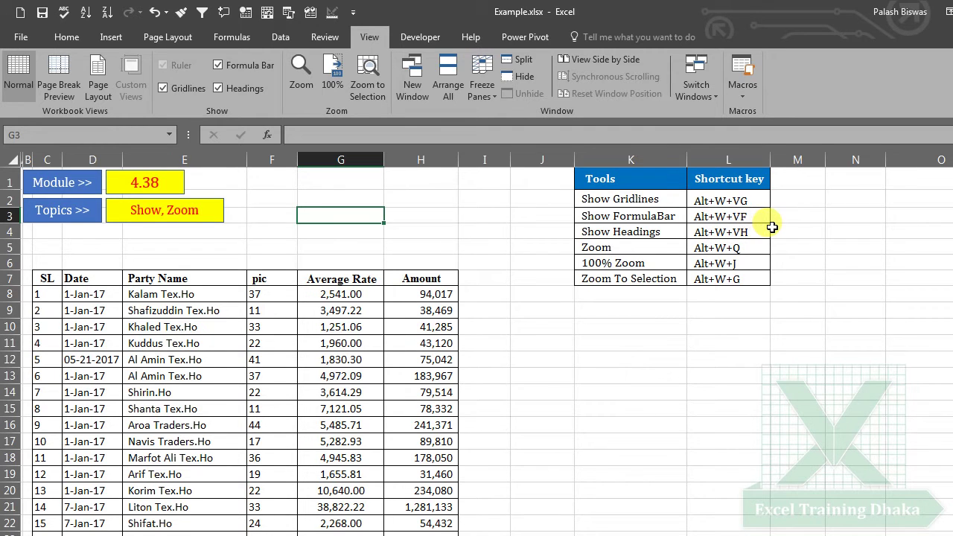
{"action": "key", "text": "alt"}
{"action": "key", "text": "w"}
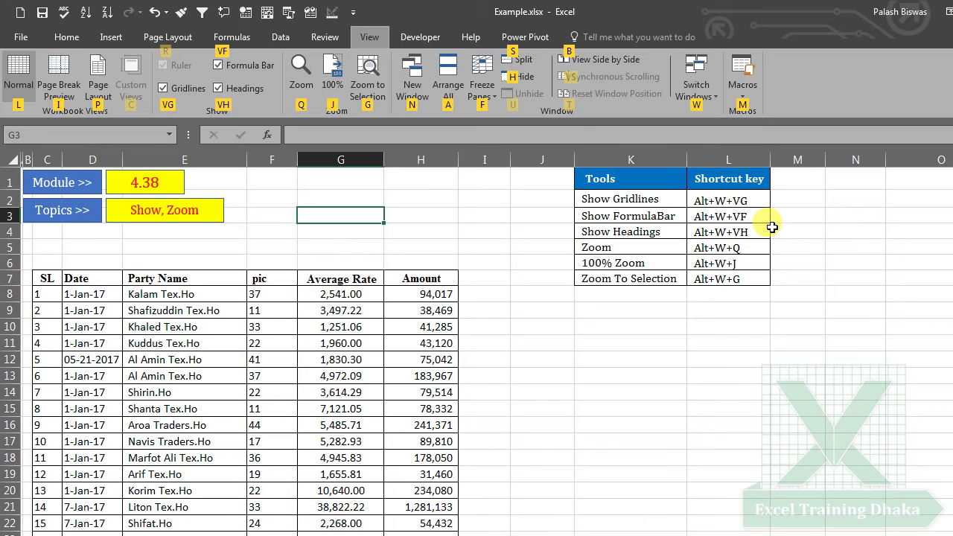
{"action": "key", "text": "v"}
{"action": "key", "text": "f"}
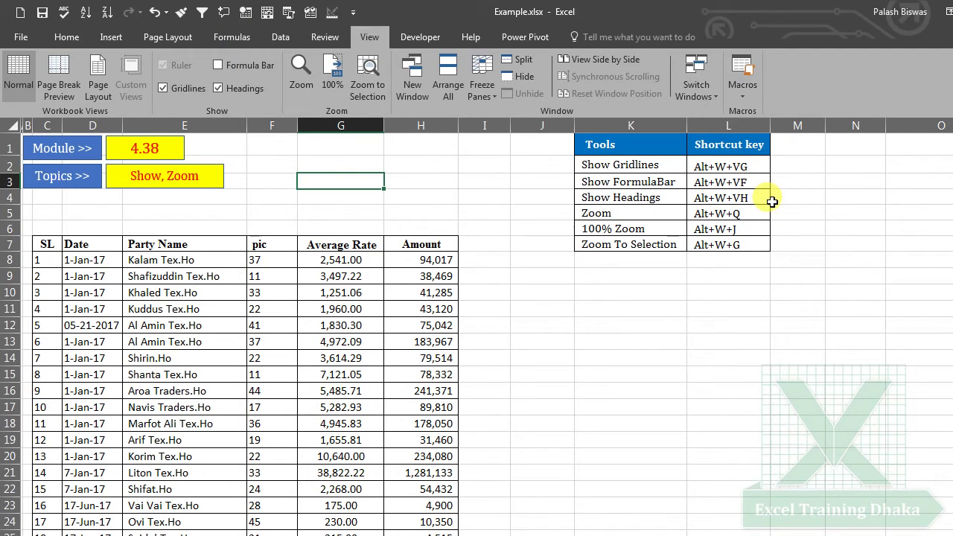
{"action": "key", "text": "alt"}
{"action": "key", "text": "w"}
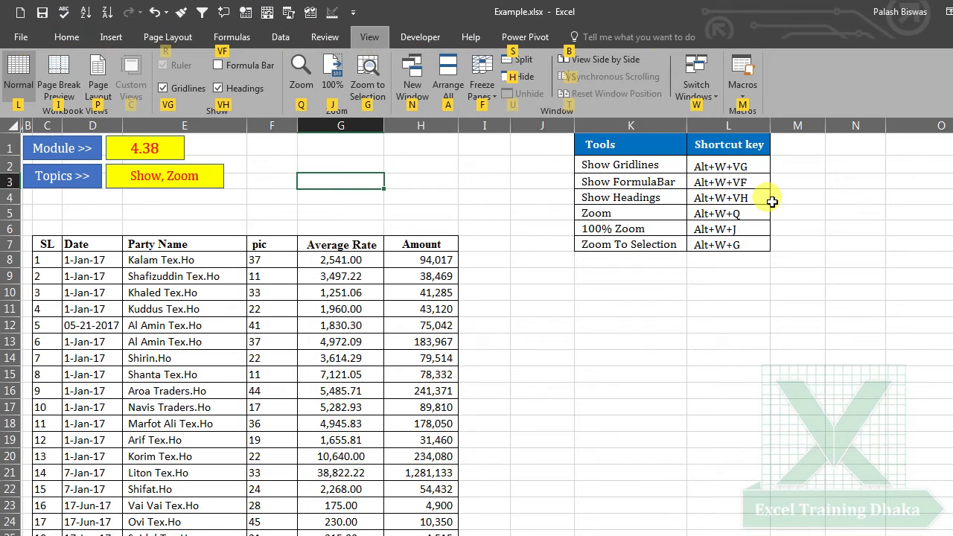
{"action": "key", "text": "v"}
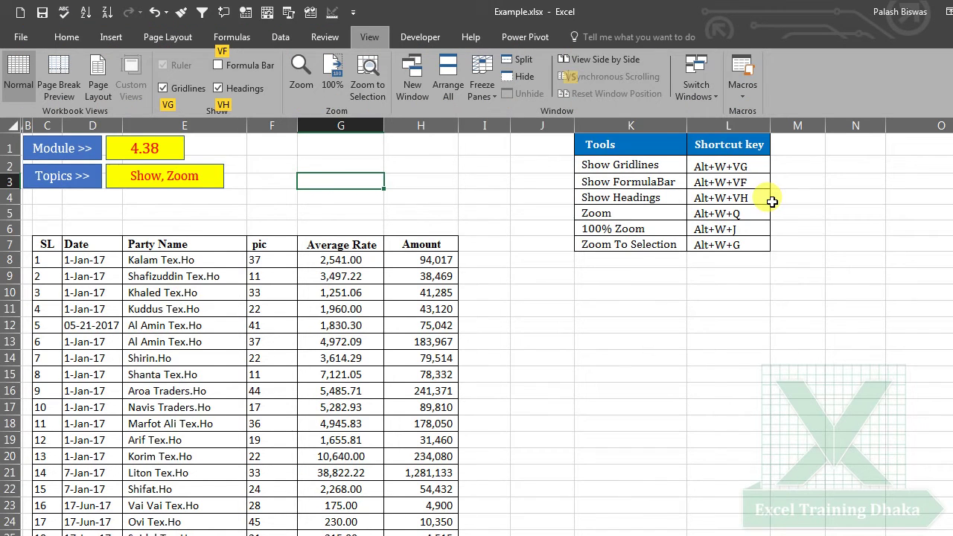
{"action": "key", "text": "f"}
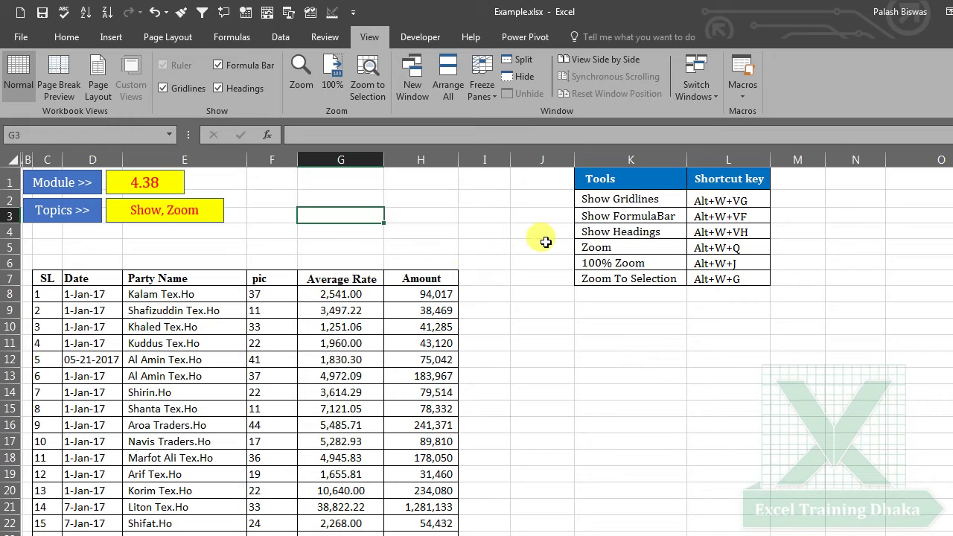
Hide the sheet gridlines with Alt+W+V+G
{"action": "key", "text": "alt+w"}
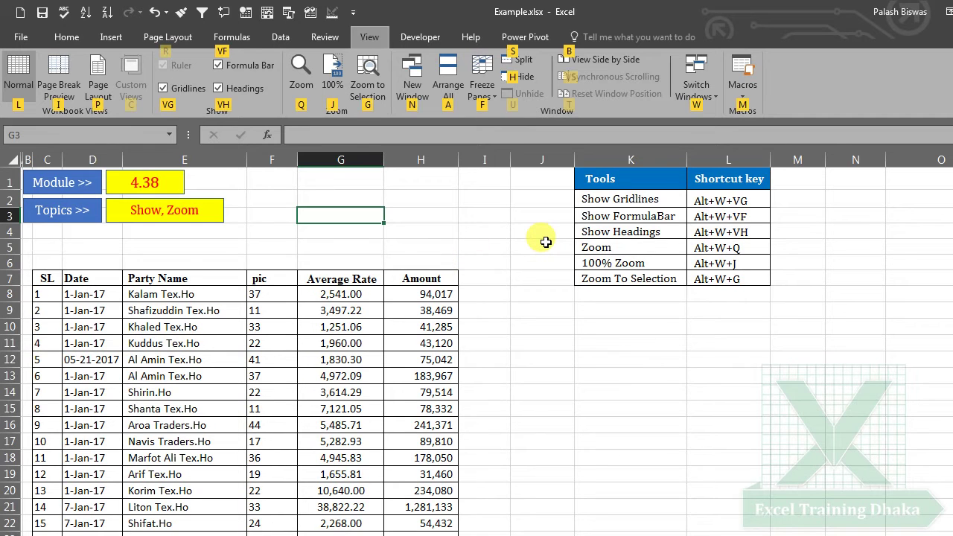
{"action": "key", "text": "v"}
{"action": "key", "text": "g"}
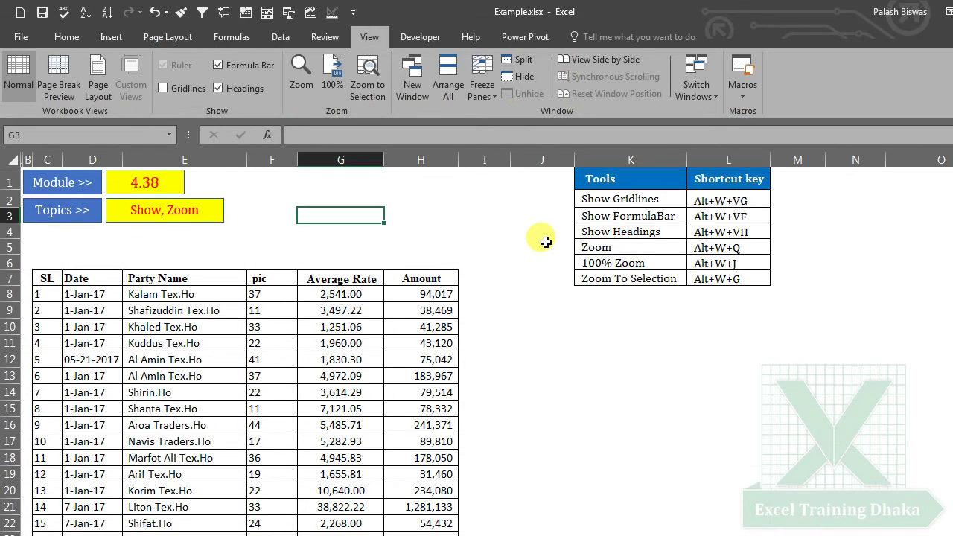
{"action": "left_click", "coordinate": [558, 327]}
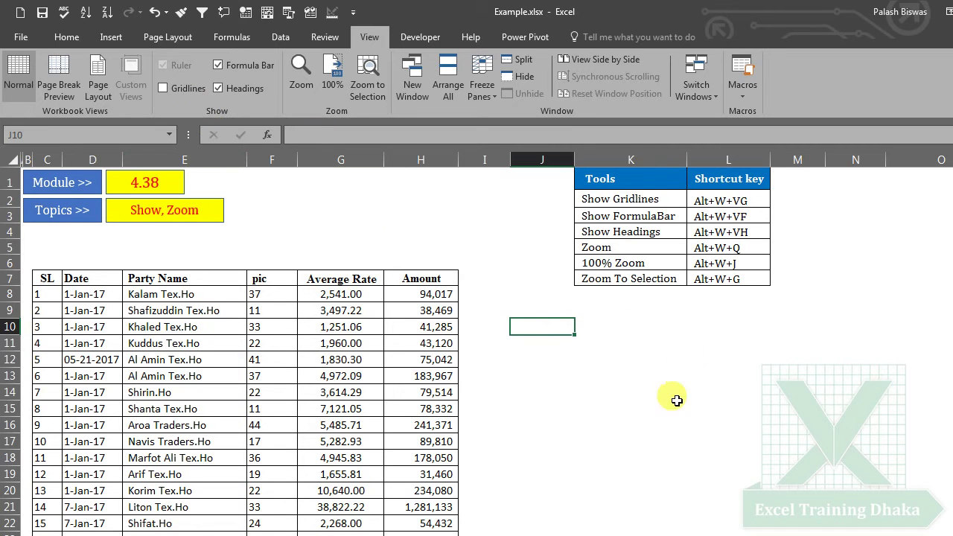
{"action": "left_click_drag", "start_coordinate": [445, 216], "coordinate": [767, 409]}
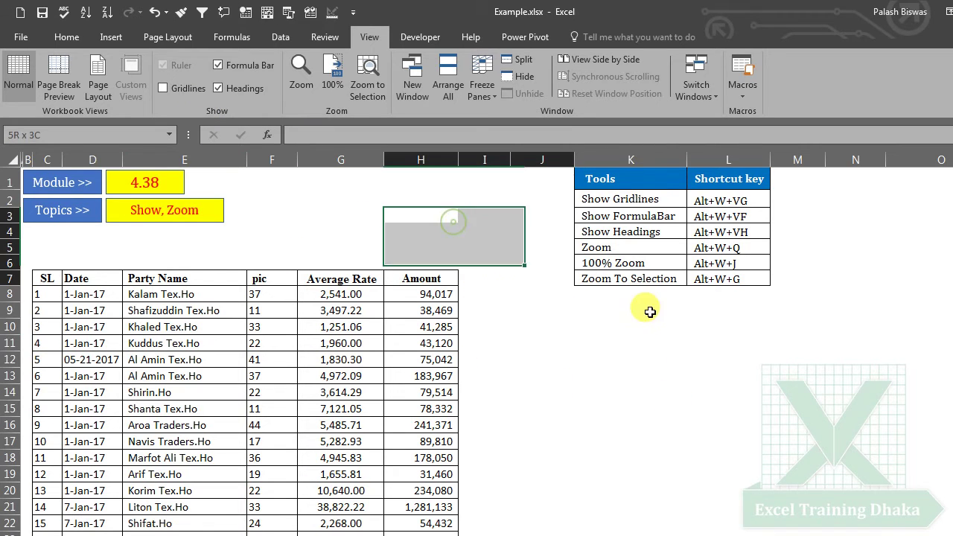
{"action": "left_click", "coordinate": [549, 343]}
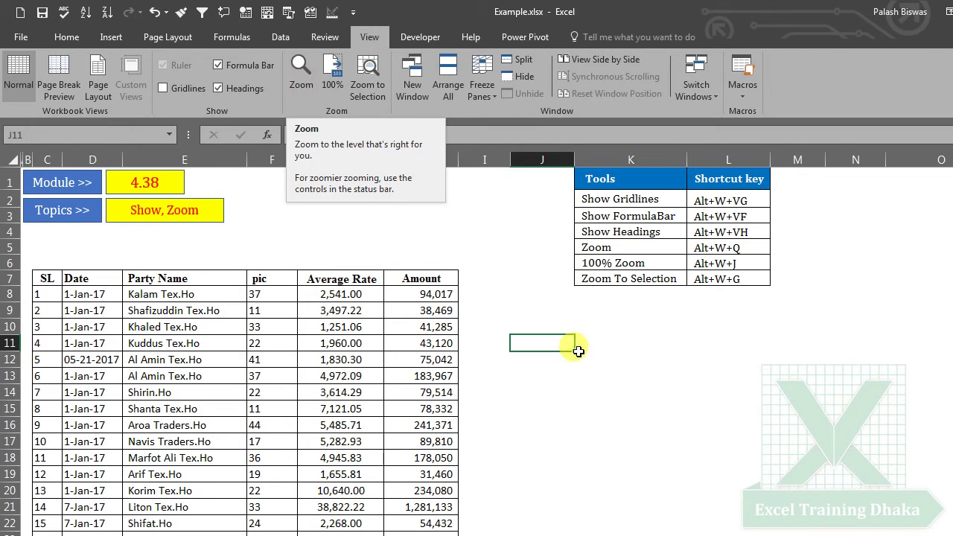
{"action": "left_click", "coordinate": [720, 343]}
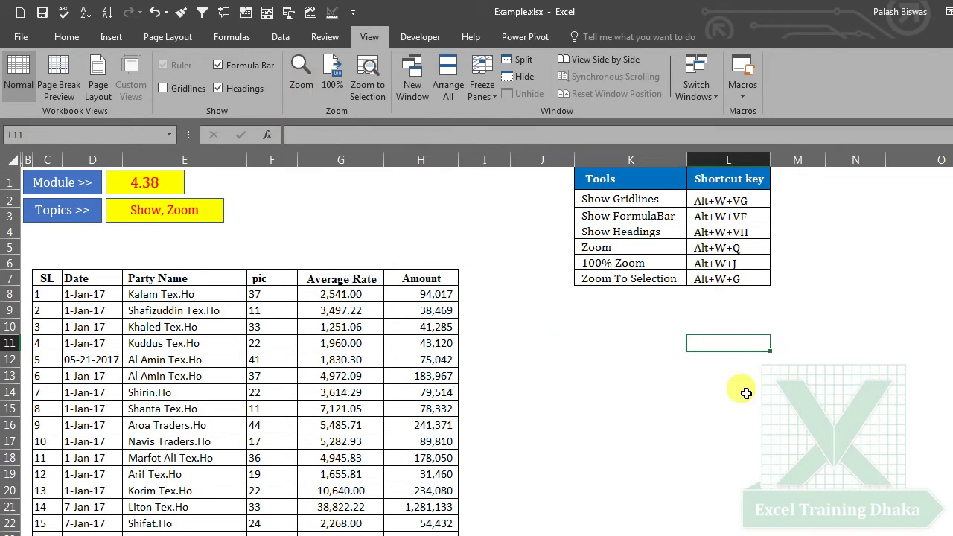
{"action": "left_click", "coordinate": [340, 381]}
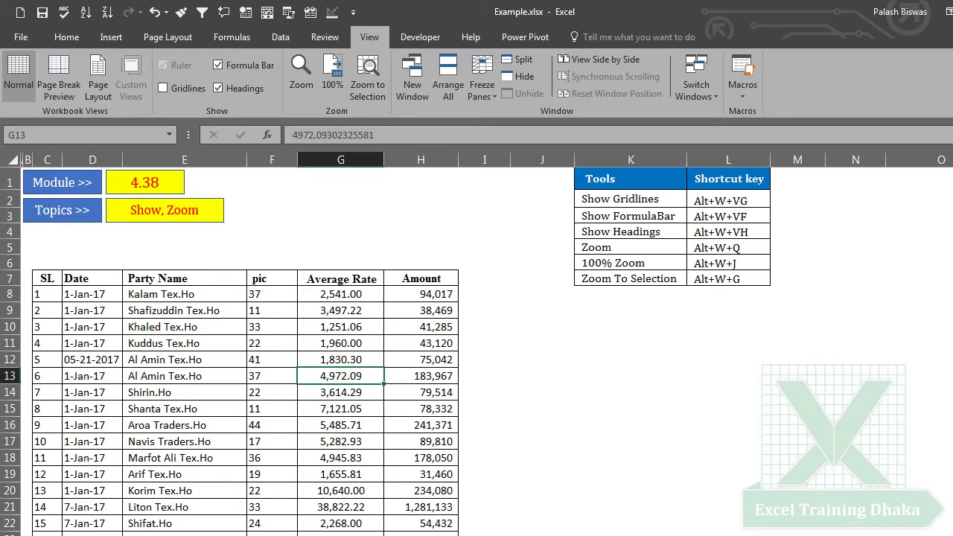
{"action": "left_click", "coordinate": [830, 278]}
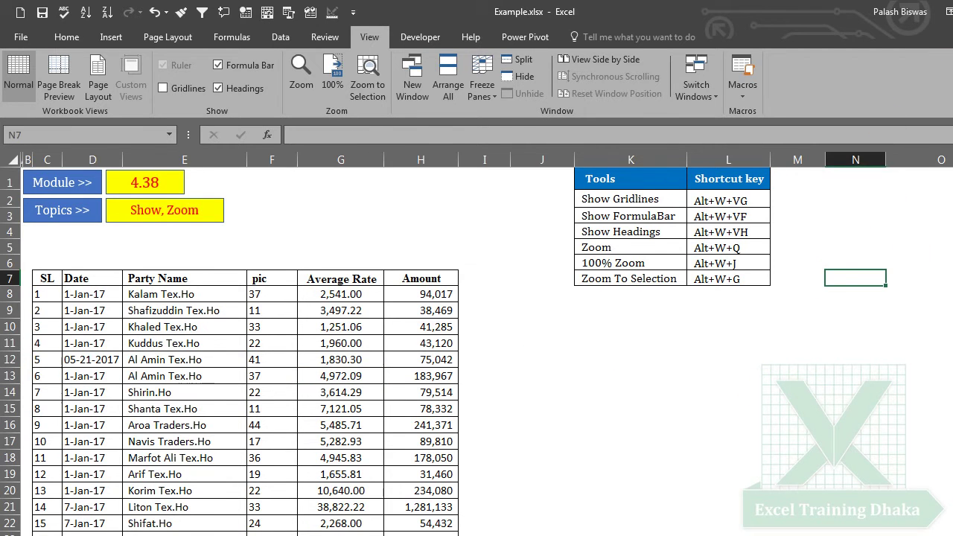
{"action": "key", "text": "super+Down"}
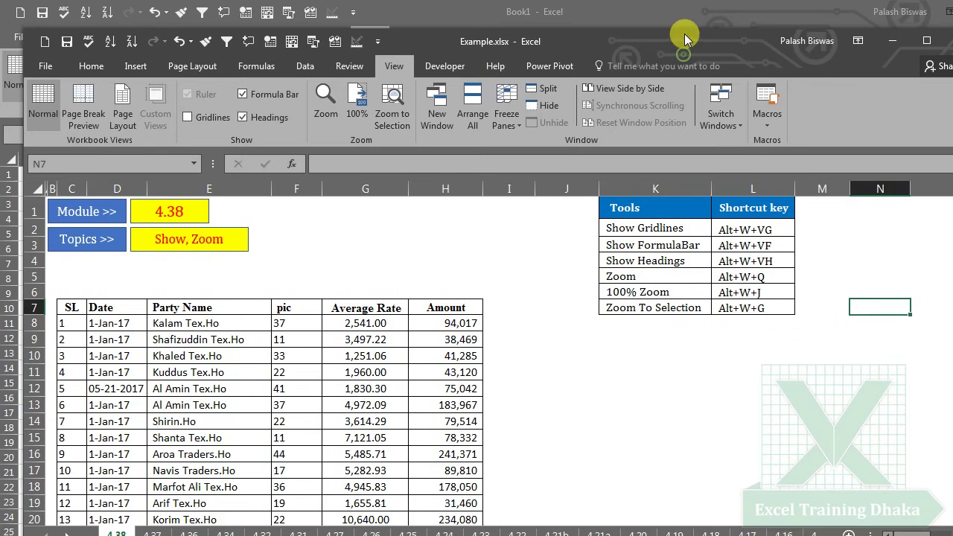
{"action": "double_click", "coordinate": [684, 33]}
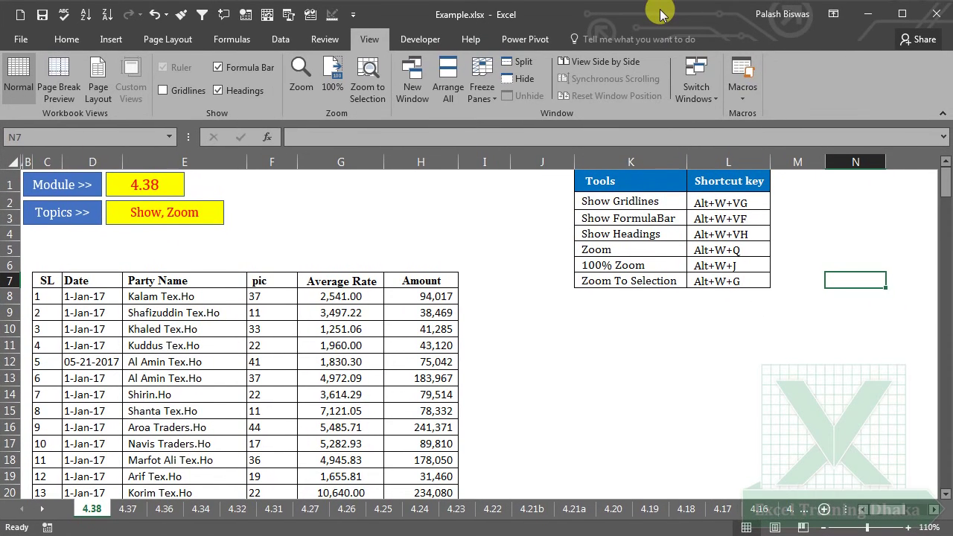
{"action": "left_click", "coordinate": [471, 245]}
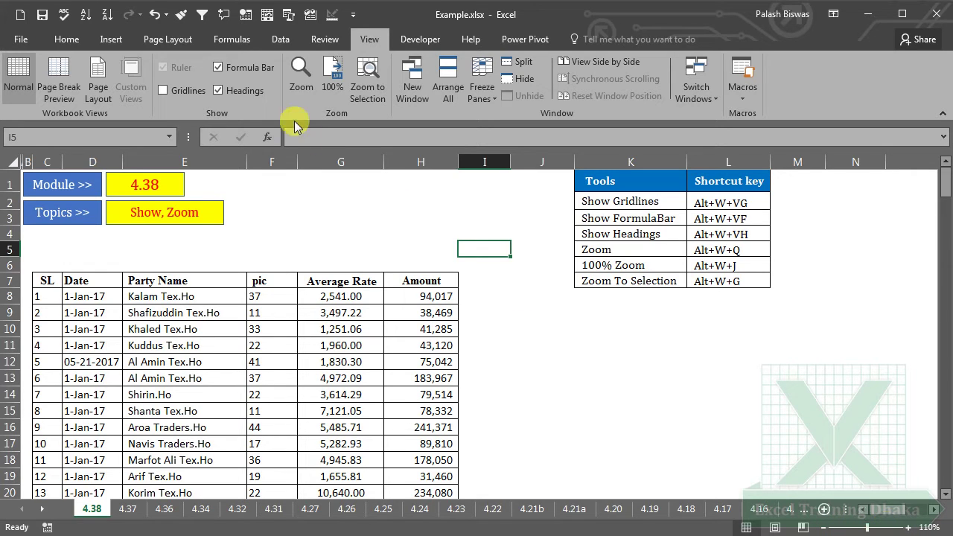
Zoom to 400% with the Zoom dialog's Fit selection option, then maximize the Excel window
{"action": "left_click", "coordinate": [300, 78]}
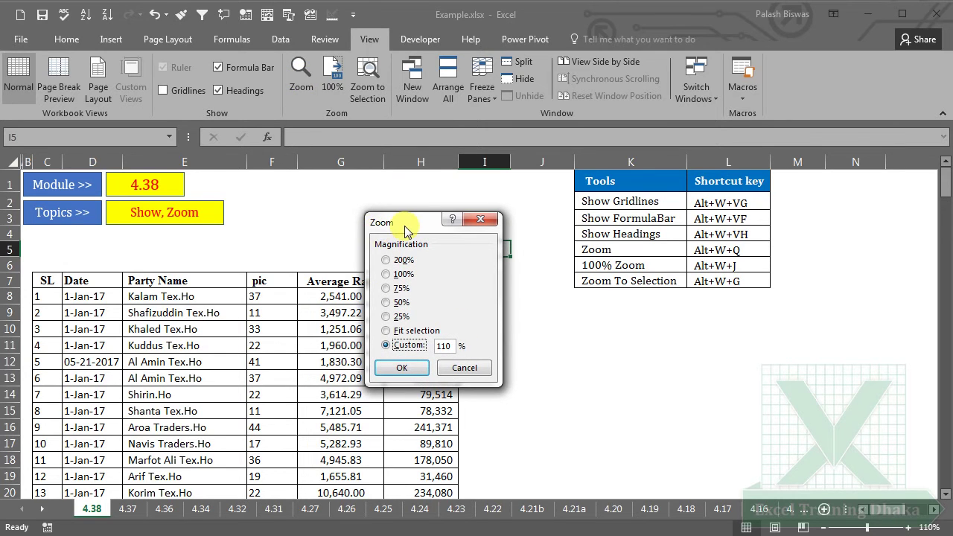
{"action": "left_click_drag", "start_coordinate": [404, 226], "coordinate": [391, 222]}
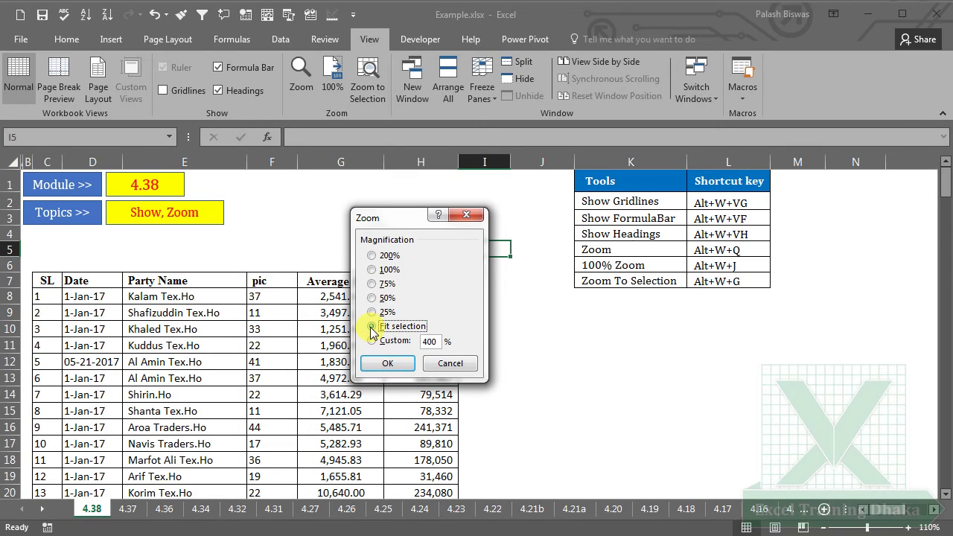
{"action": "left_click", "coordinate": [382, 364]}
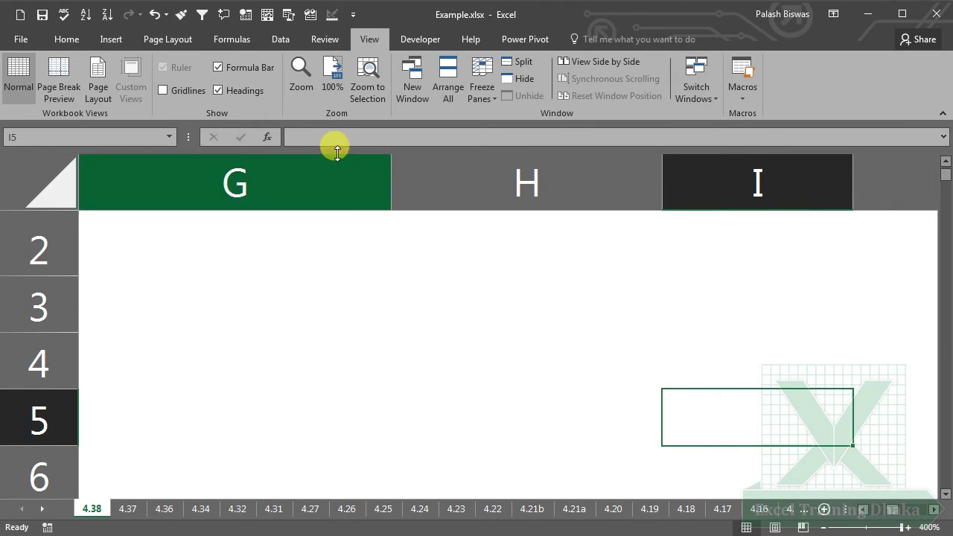
{"action": "left_click", "coordinate": [903, 13]}
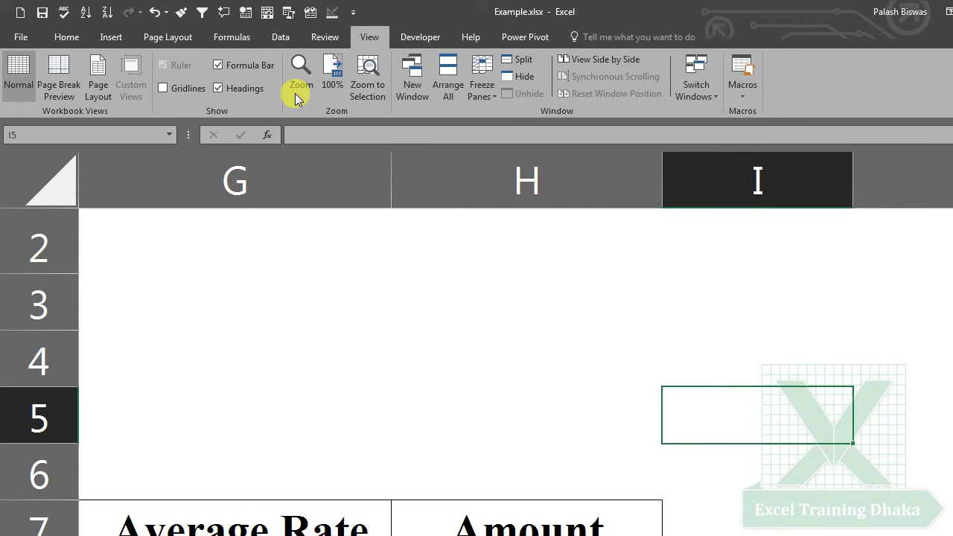
Set the zoom to 100%, then to 50%, through the Zoom dialog
{"action": "left_click", "coordinate": [300, 78]}
{"action": "left_click", "coordinate": [372, 267]}
{"action": "left_click", "coordinate": [381, 360]}
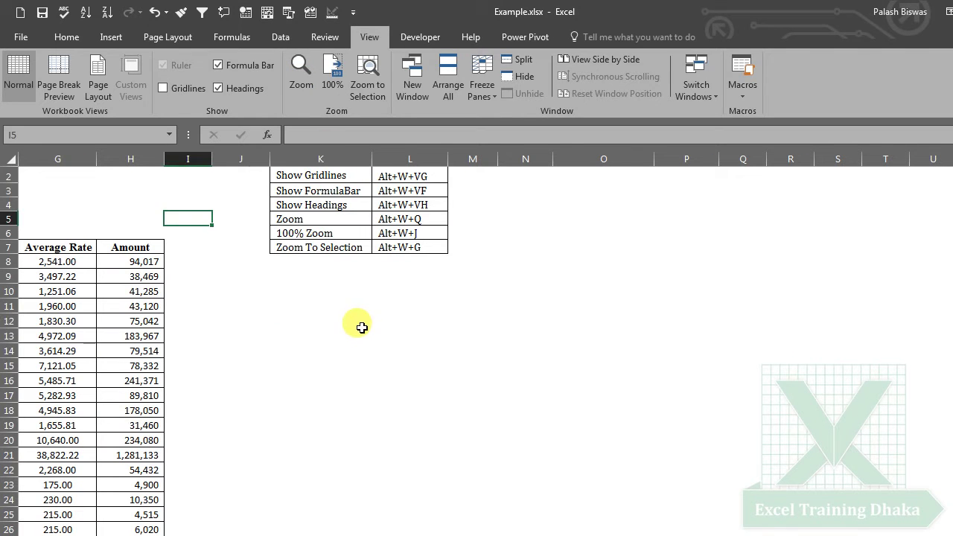
{"action": "left_click", "coordinate": [361, 327]}
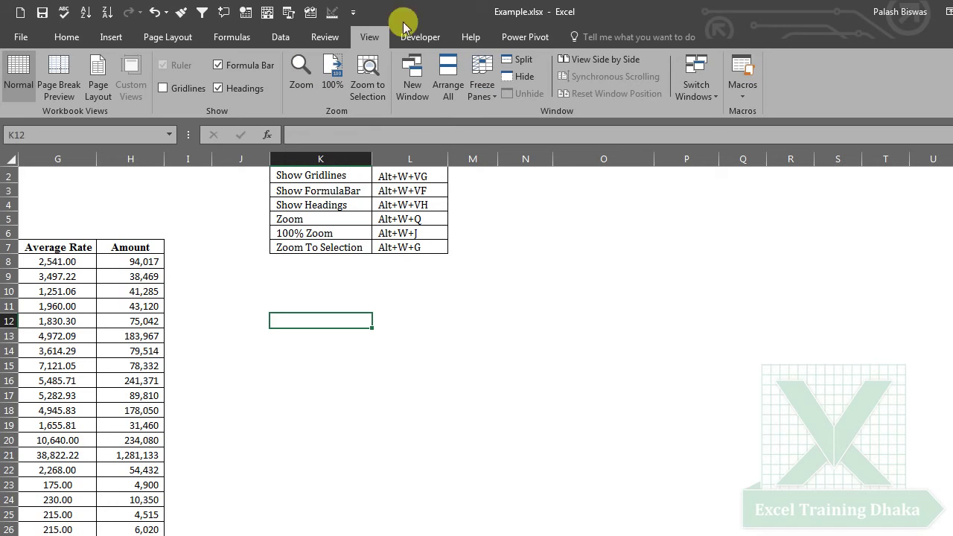
{"action": "left_click", "coordinate": [301, 72]}
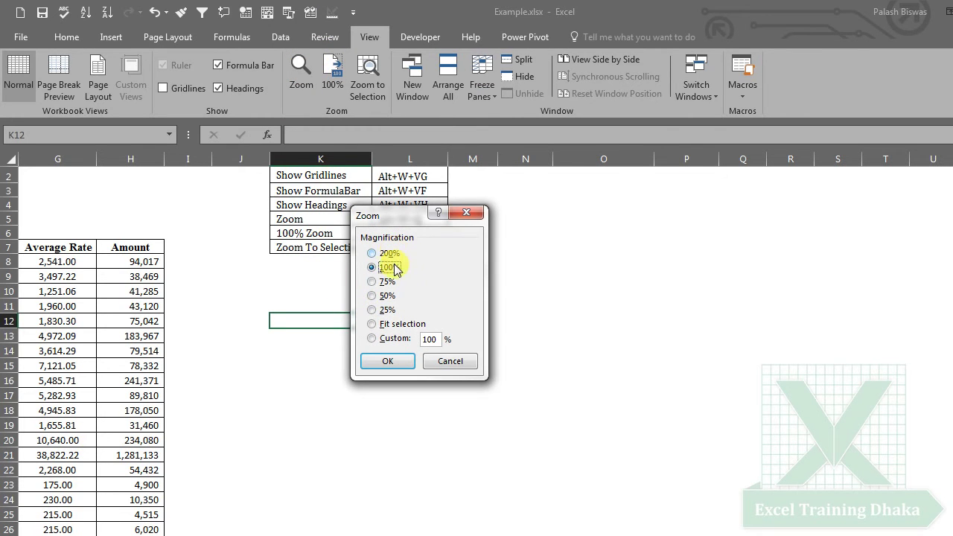
{"action": "left_click", "coordinate": [387, 363]}
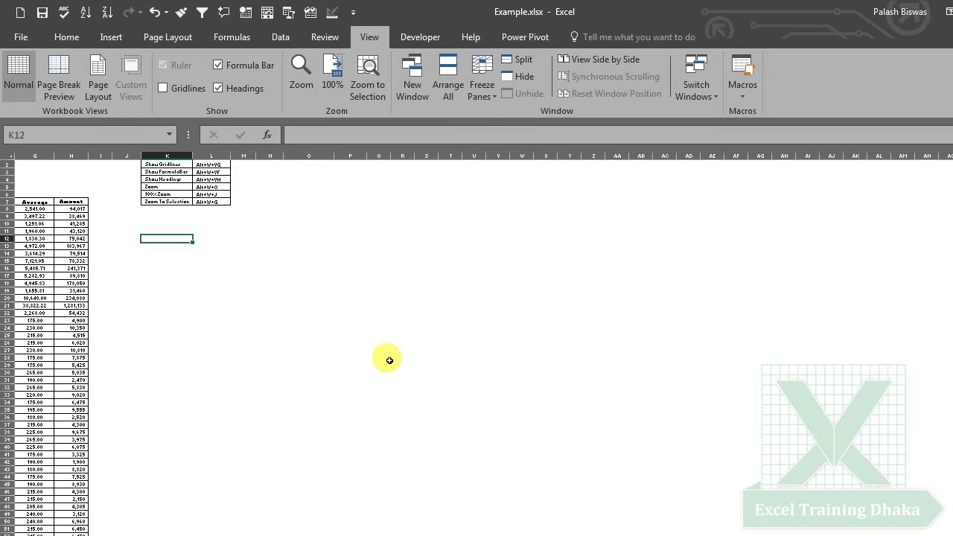
Set the zoom to 200%, then reopen Zoom and select the Custom percentage field
{"action": "left_click", "coordinate": [299, 66]}
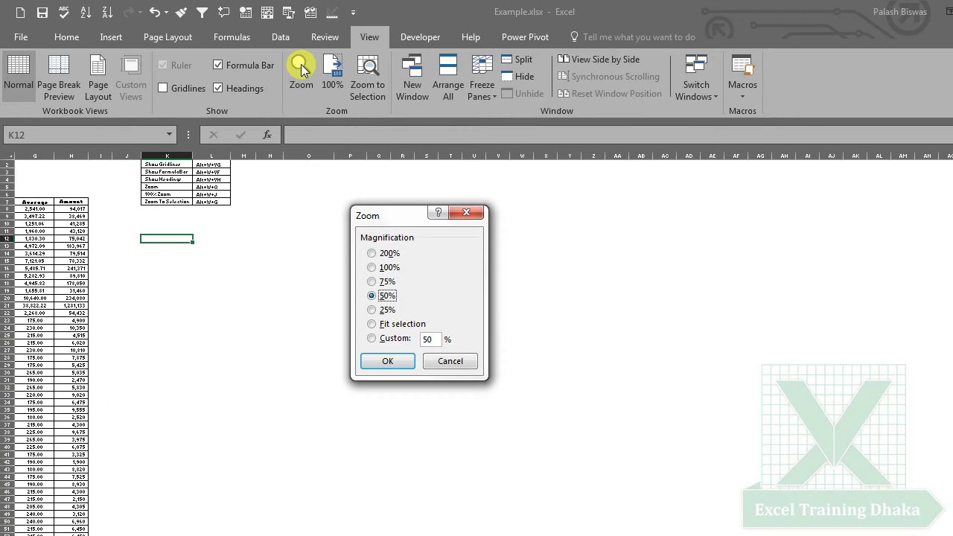
{"action": "left_click", "coordinate": [372, 254]}
{"action": "left_click", "coordinate": [387, 361]}
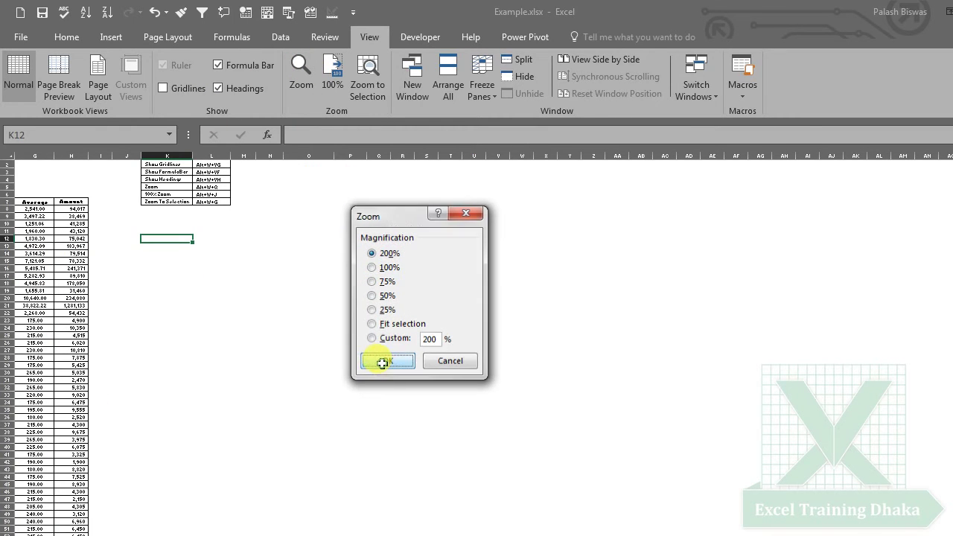
{"action": "left_click", "coordinate": [298, 84]}
{"action": "left_click", "coordinate": [372, 338]}
{"action": "left_click", "coordinate": [430, 340]}
{"action": "type", "text": "800"}
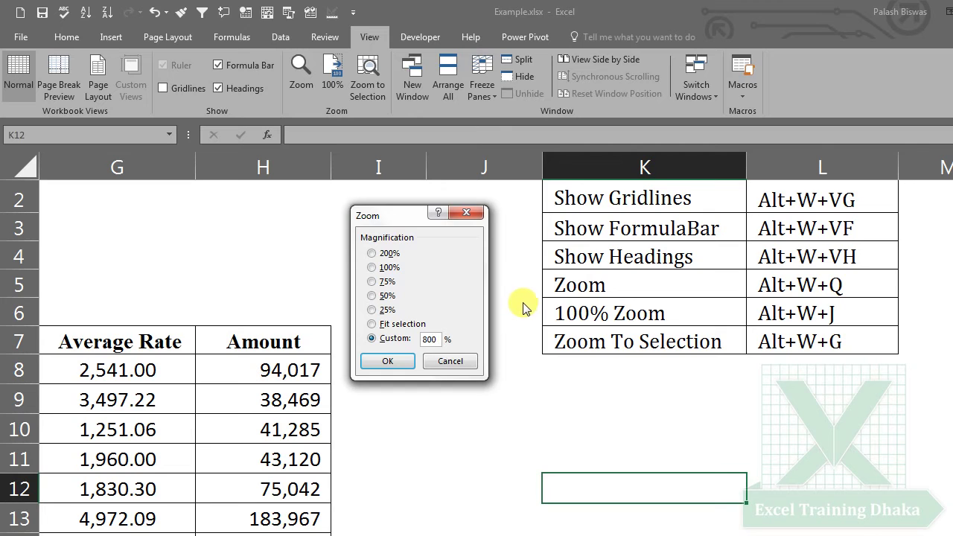
Try an 800% custom zoom, dismiss the range warning, apply 400%, then choose 75%
{"action": "key", "text": "Return"}
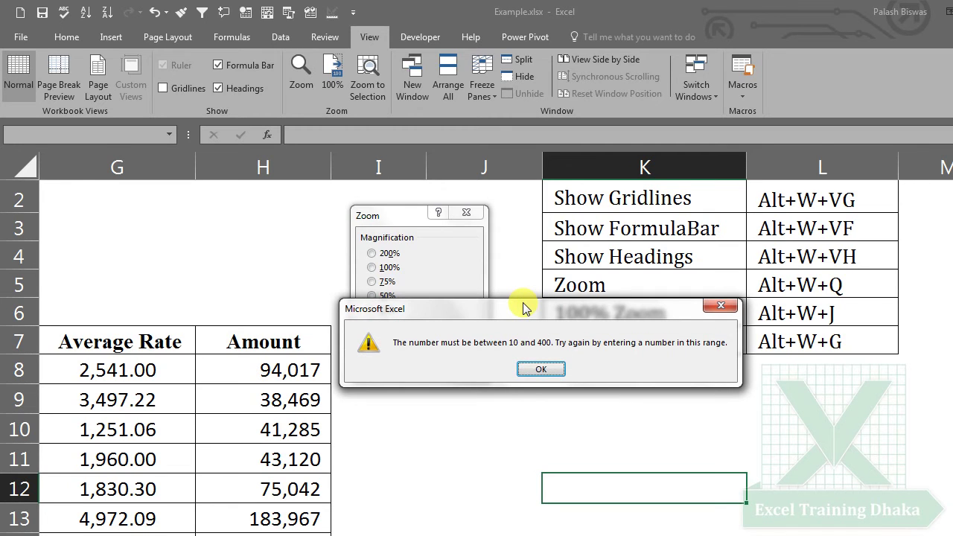
{"action": "left_click", "coordinate": [541, 370]}
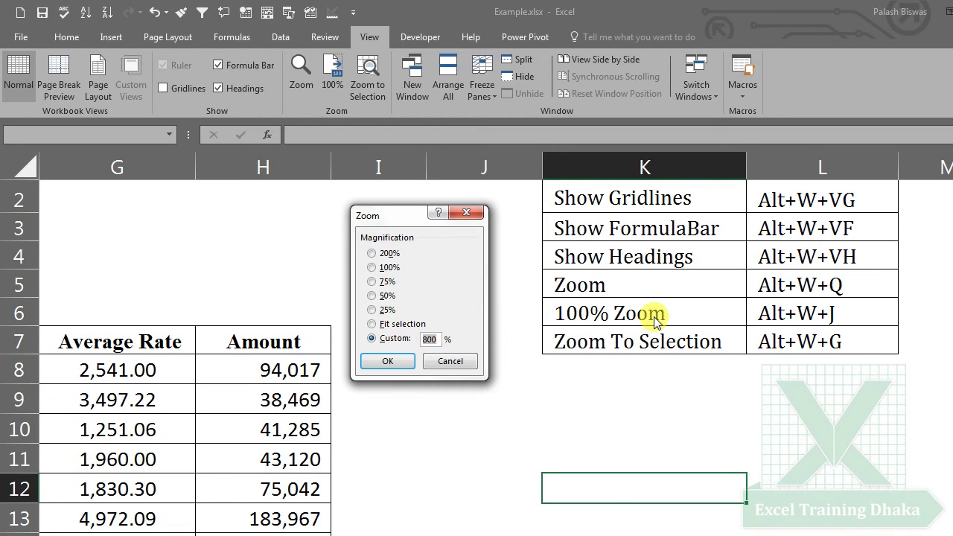
{"action": "type", "text": "400"}
{"action": "key", "text": "Return"}
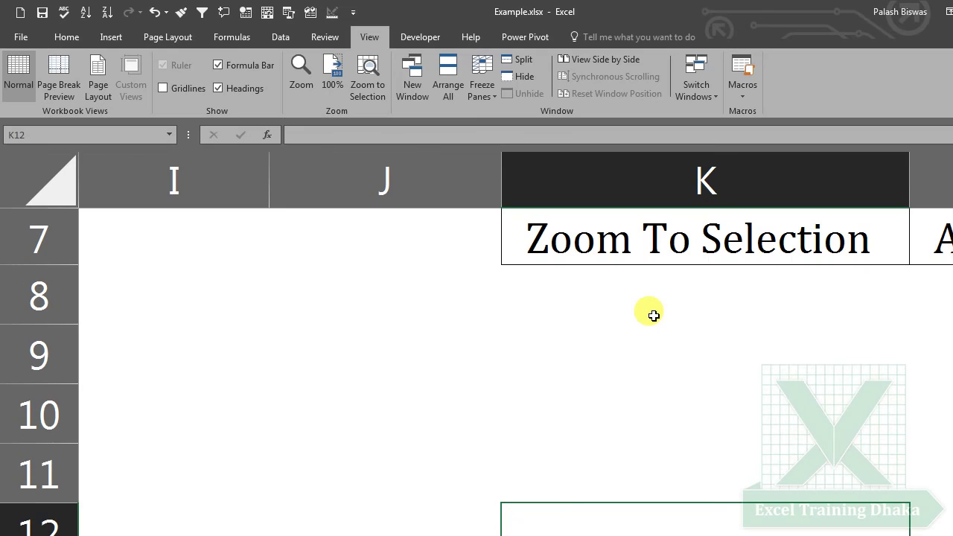
{"action": "left_click", "coordinate": [301, 69]}
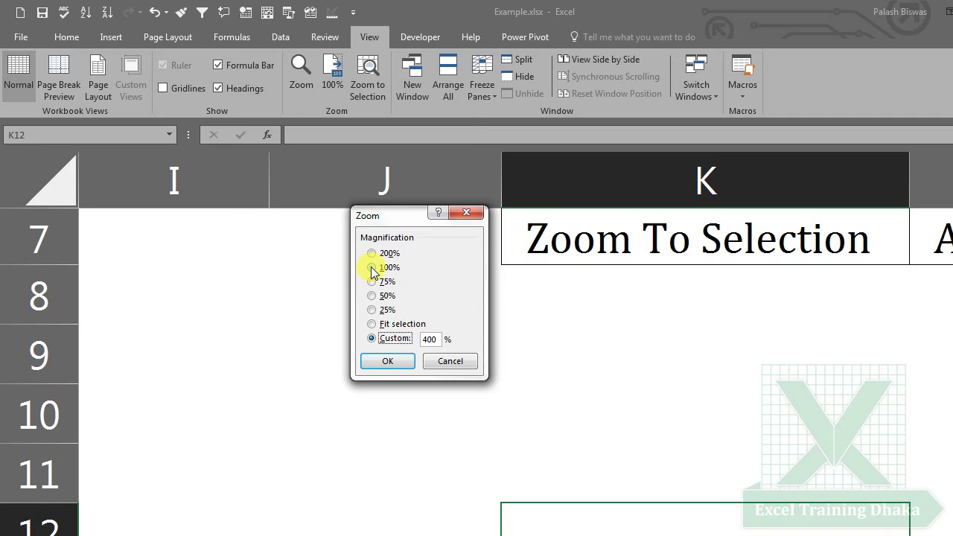
{"action": "left_click", "coordinate": [387, 362]}
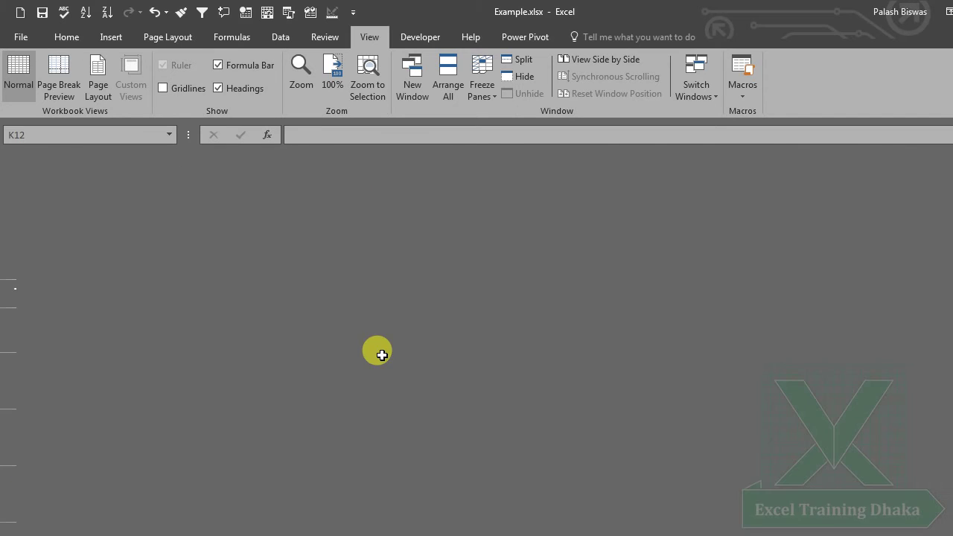
Apply the 75% zoom, then open zoom settings from the status bar and cancel unchanged
{"action": "left_click", "coordinate": [341, 322]}
{"action": "scroll", "coordinate": [401, 340], "scroll_direction": "up", "scroll_amount": 2}
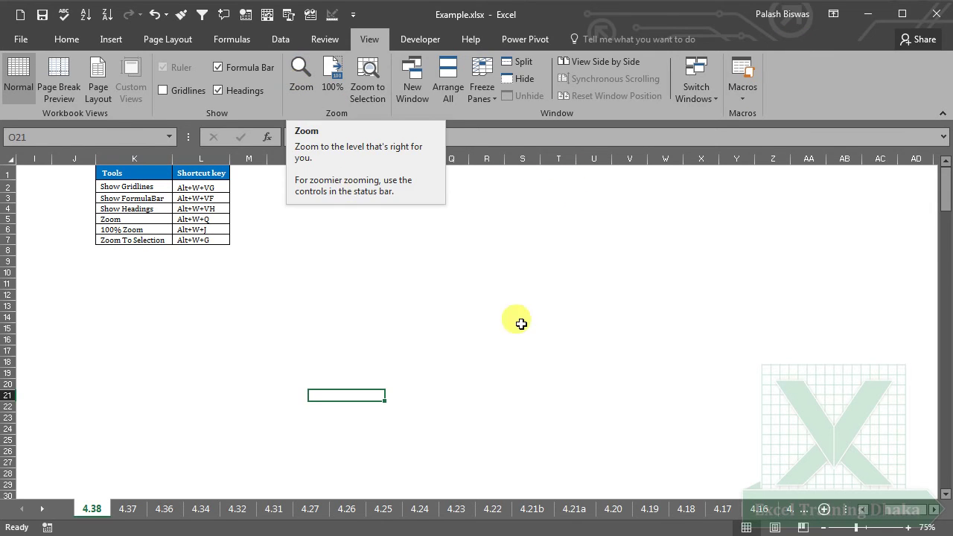
{"action": "left_click", "coordinate": [926, 528]}
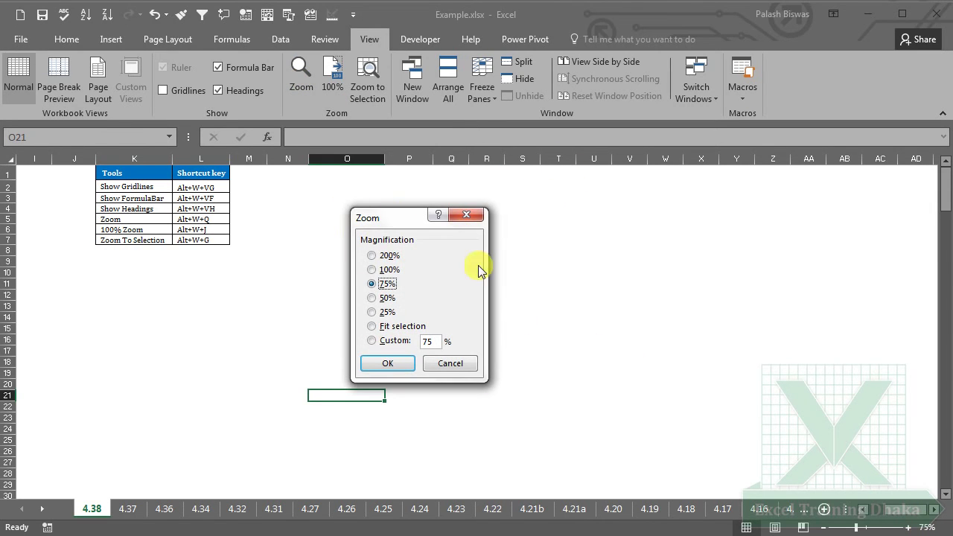
{"action": "left_click", "coordinate": [451, 363]}
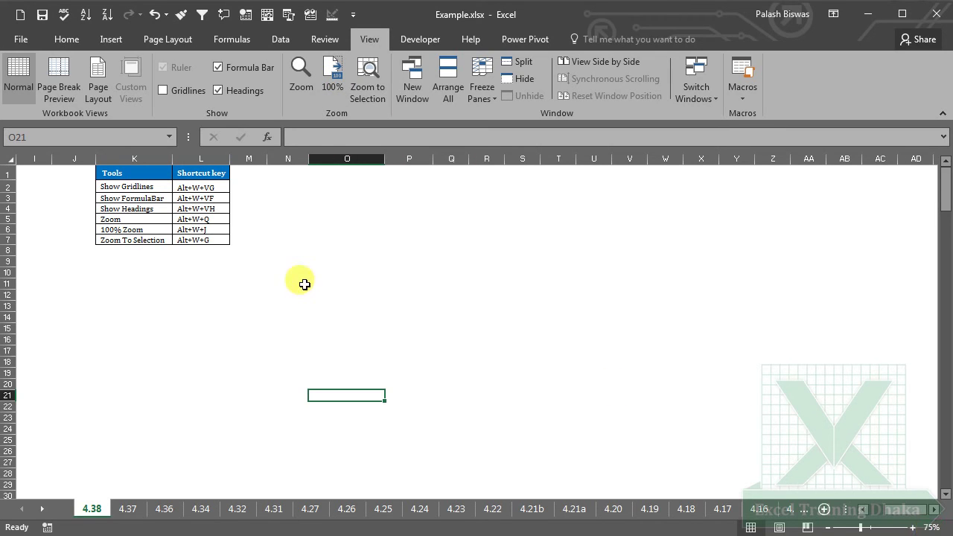
Return the sheet to 100% and select the party names in E22:E28
{"action": "left_click", "coordinate": [334, 75]}
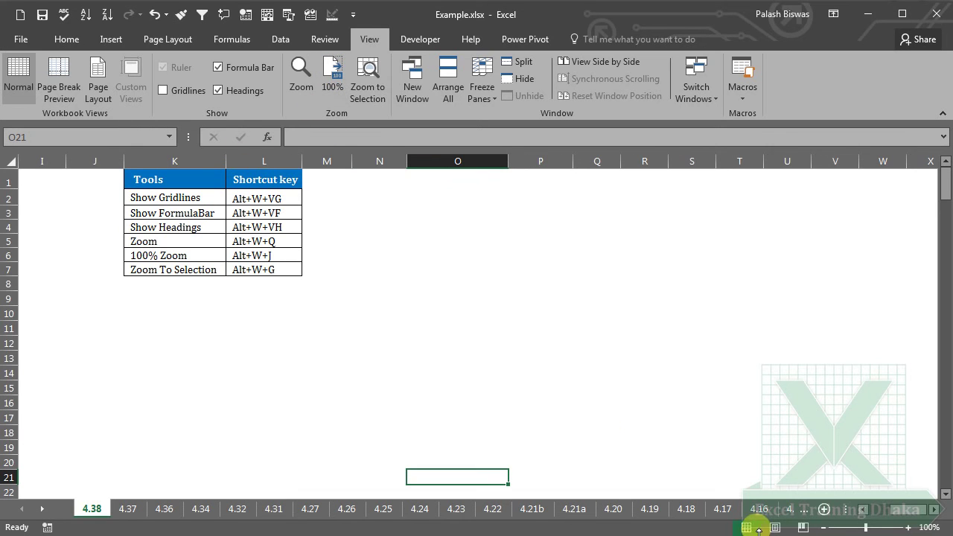
{"action": "left_click", "coordinate": [894, 510]}
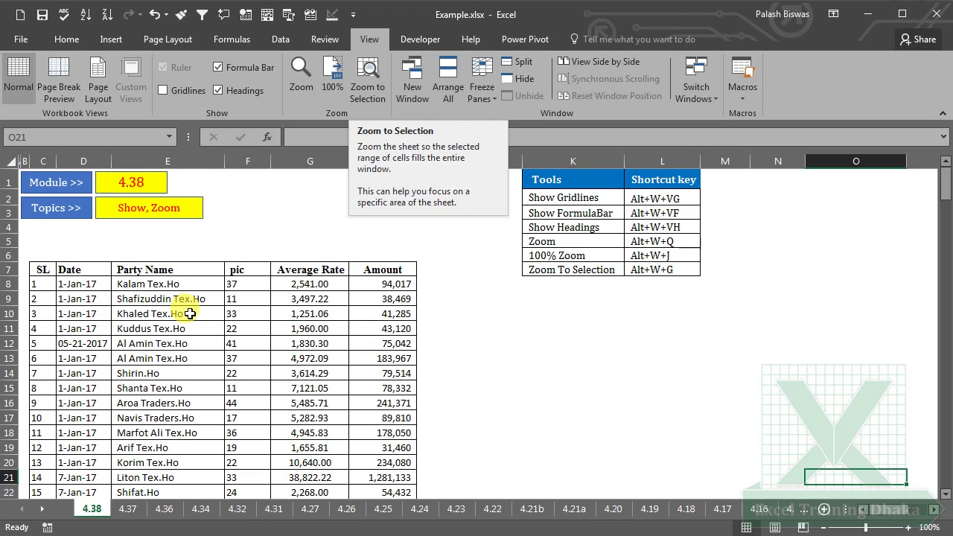
{"action": "left_click", "coordinate": [245, 388]}
{"action": "scroll", "coordinate": [246, 388], "scroll_direction": "down", "scroll_amount": 2}
{"action": "scroll", "coordinate": [245, 388], "scroll_direction": "down", "scroll_amount": 2}
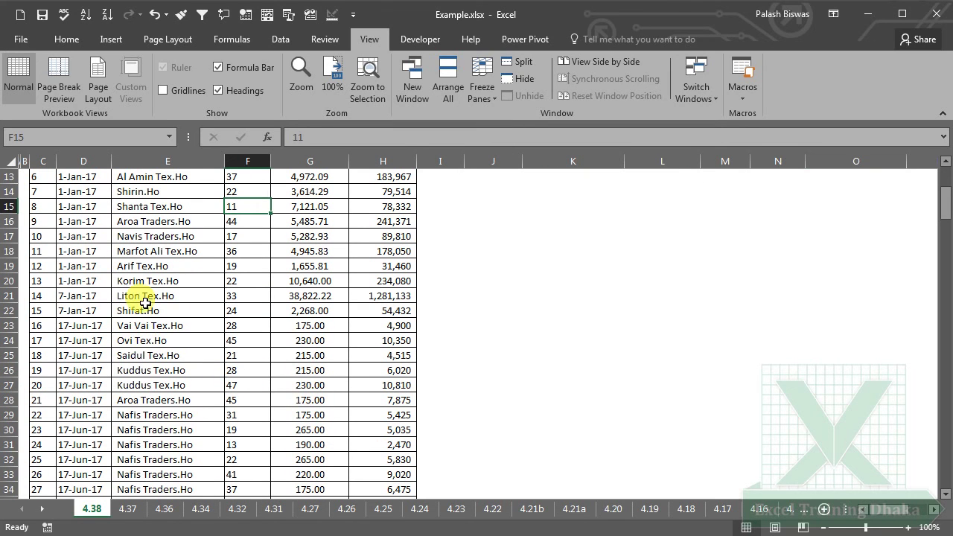
{"action": "left_click_drag", "start_coordinate": [149, 311], "coordinate": [217, 404]}
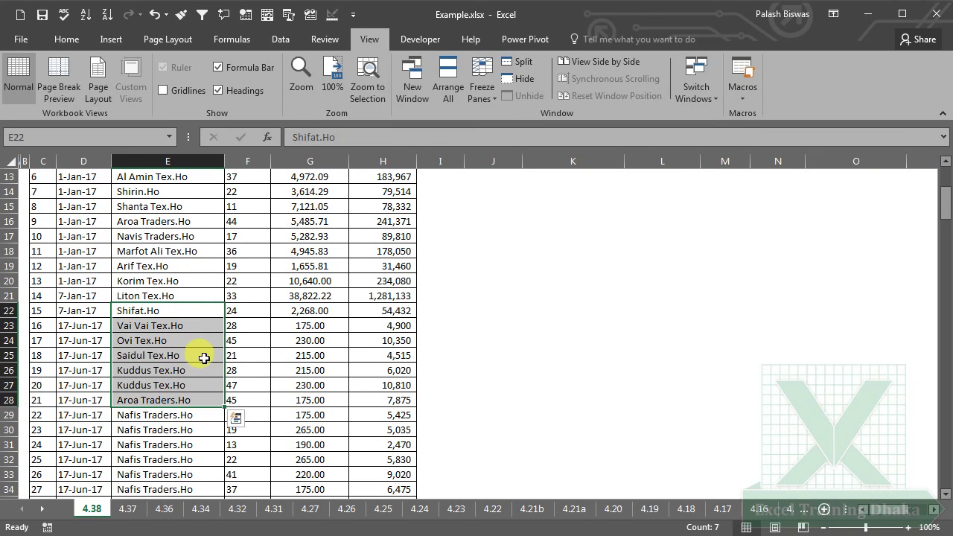
Zoom to Selection so E22:E28 fill the window at 289%
{"action": "left_click", "coordinate": [362, 77]}
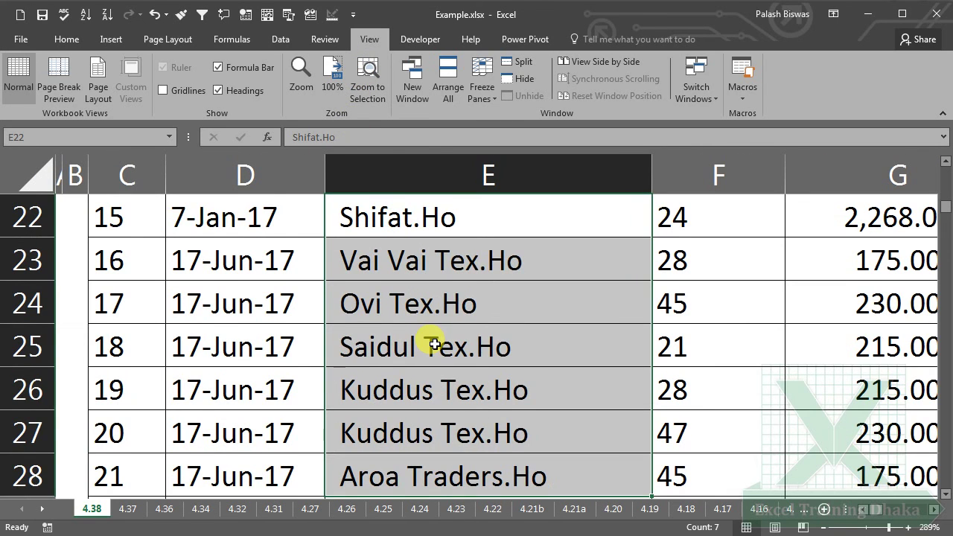
{"action": "scroll", "coordinate": [387, 320], "scroll_direction": "down", "scroll_amount": 1}
{"action": "scroll", "coordinate": [413, 302], "scroll_direction": "up", "scroll_amount": 2}
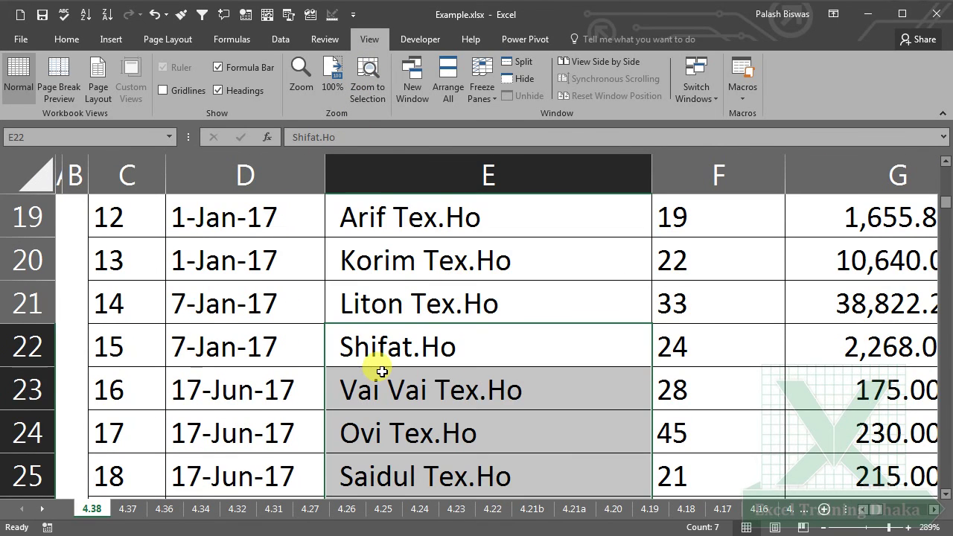
{"action": "scroll", "coordinate": [379, 368], "scroll_direction": "down", "scroll_amount": 1}
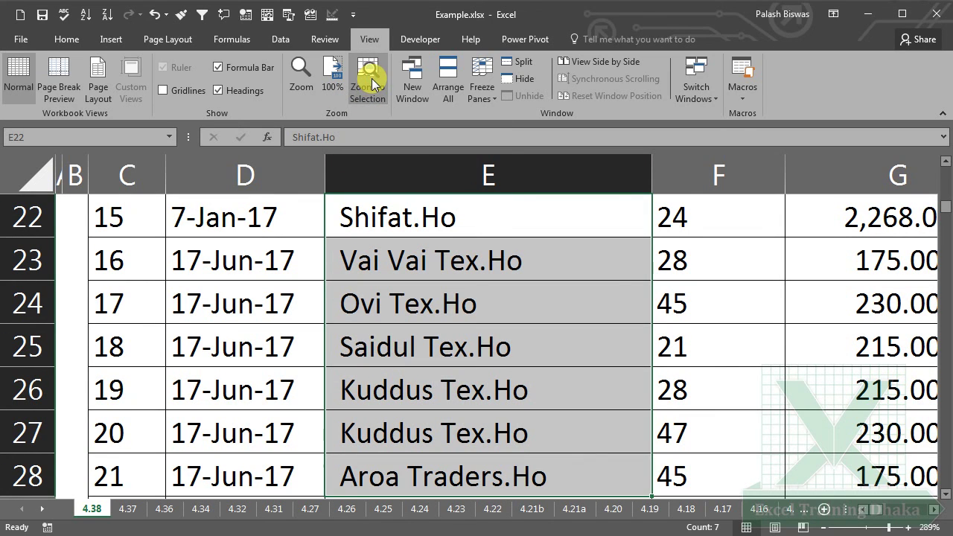
Return to 100%, select cell F62 and Zoom to Selection at 400%
{"action": "left_click", "coordinate": [333, 70]}
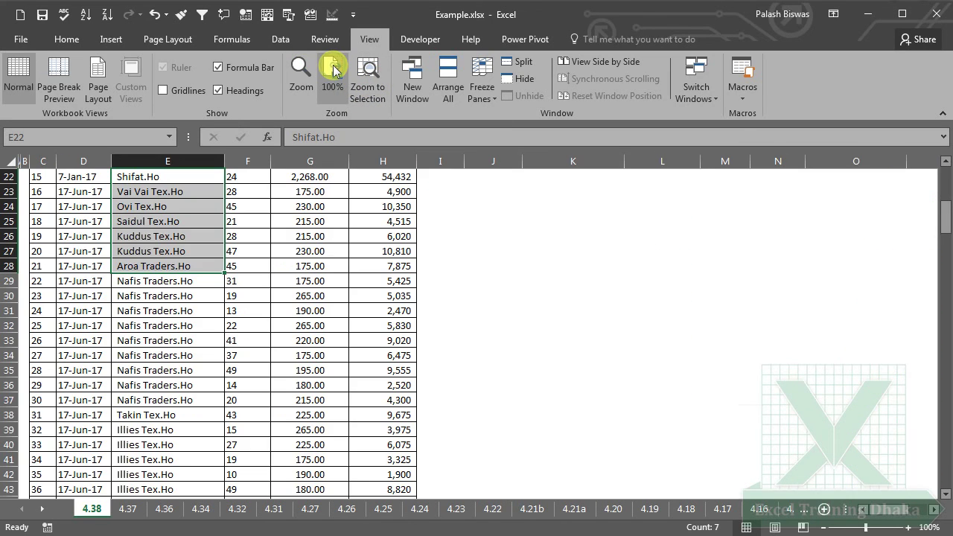
{"action": "left_click", "coordinate": [272, 292]}
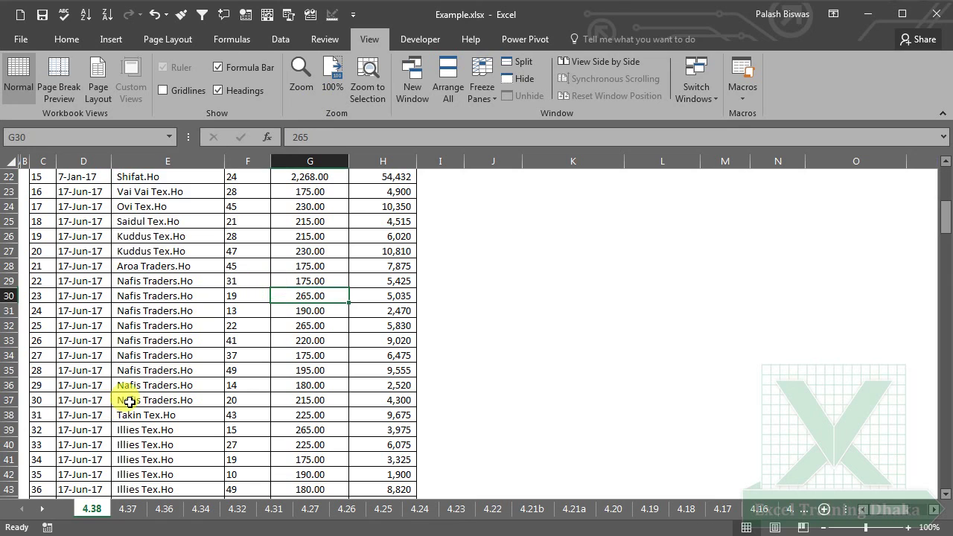
{"action": "scroll", "coordinate": [130, 402], "scroll_direction": "down", "scroll_amount": 5}
{"action": "scroll", "coordinate": [129, 402], "scroll_direction": "down", "scroll_amount": 4}
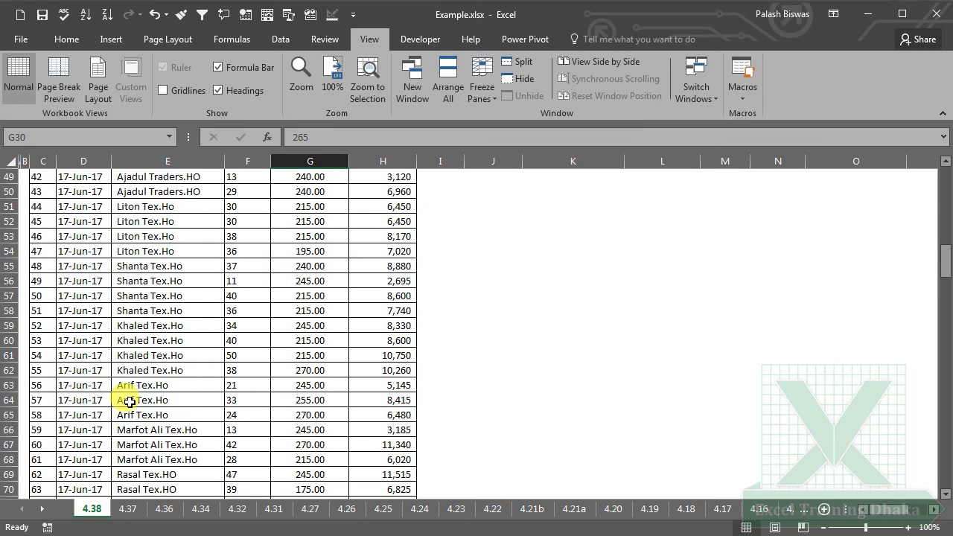
{"action": "left_click", "coordinate": [241, 375]}
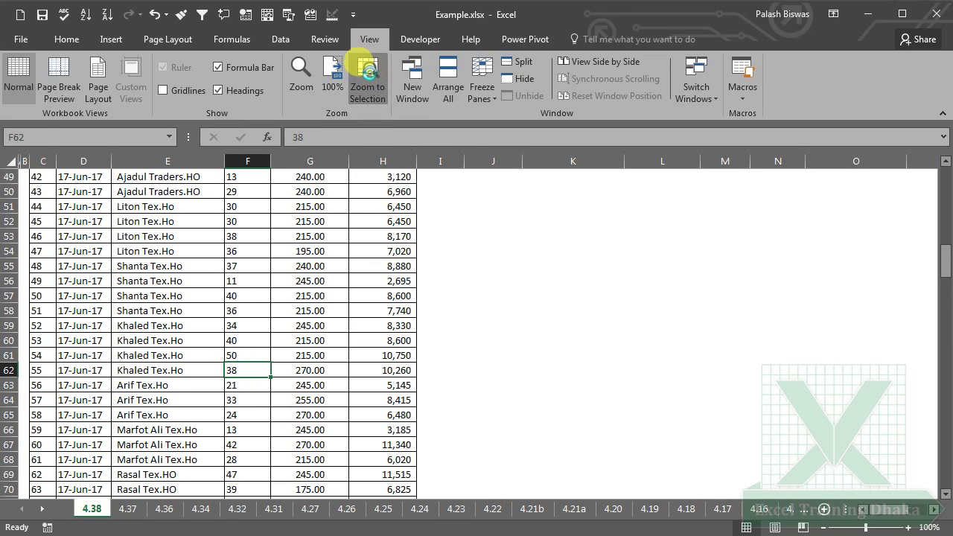
{"action": "left_click", "coordinate": [370, 76]}
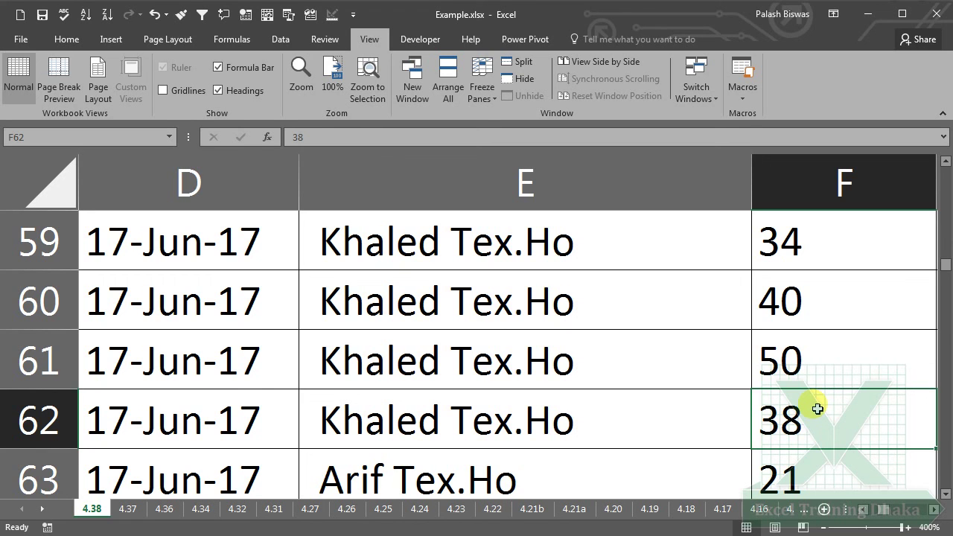
Reset the zoom to 100%, maximize the window and select cell K66
{"action": "left_click", "coordinate": [338, 74]}
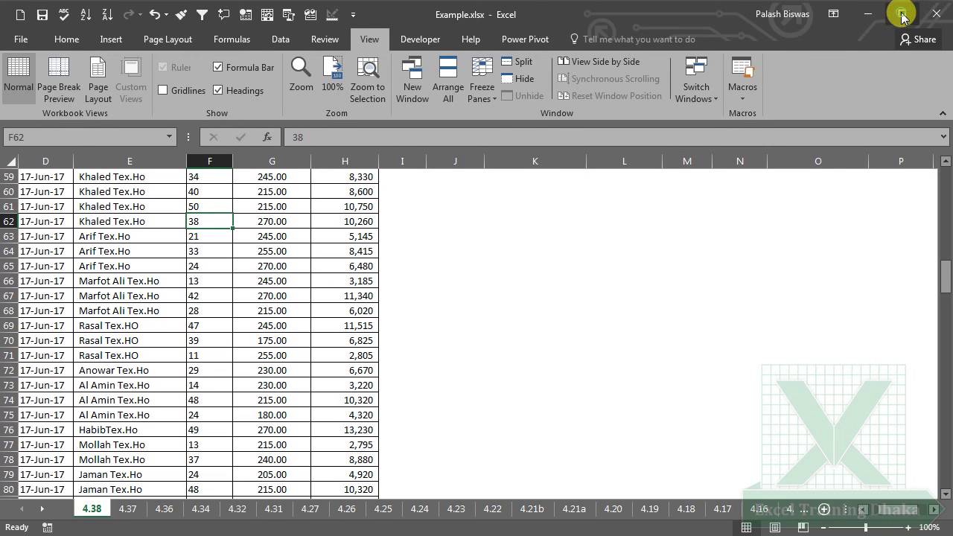
{"action": "left_click", "coordinate": [901, 15]}
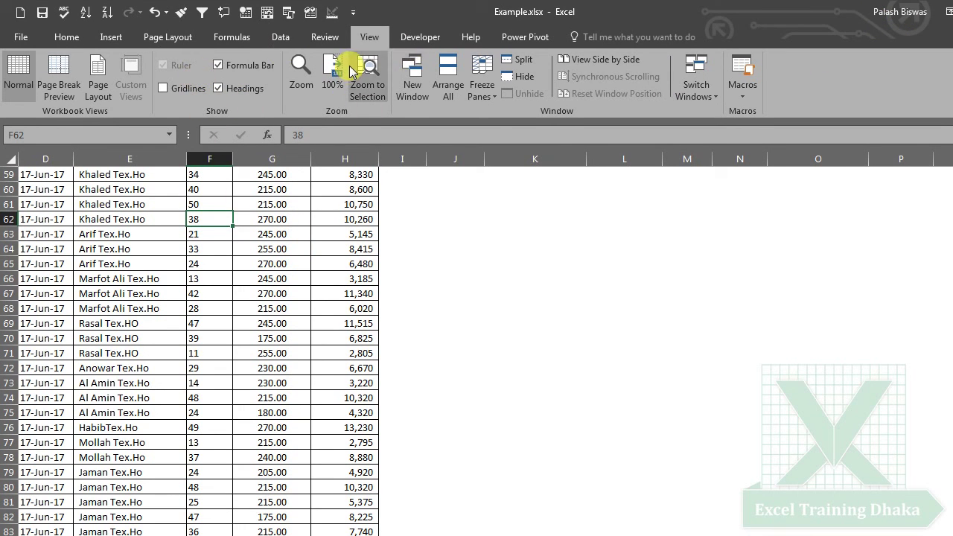
{"action": "left_click", "coordinate": [512, 279]}
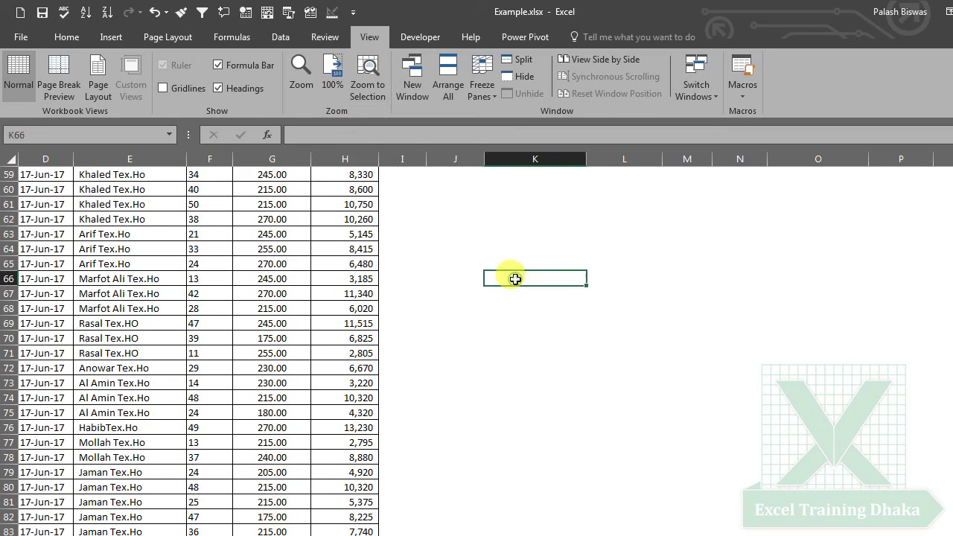